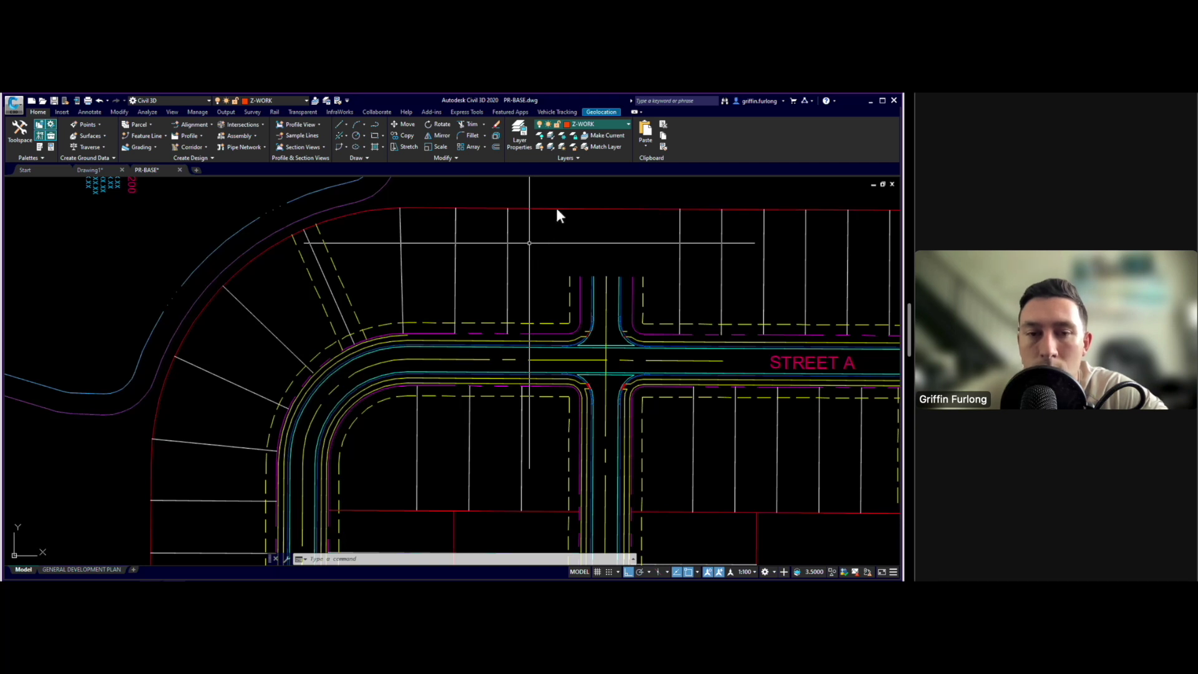
- Isolate the P_ROW right-of-way layer by picking the magenta line
click(551, 136)
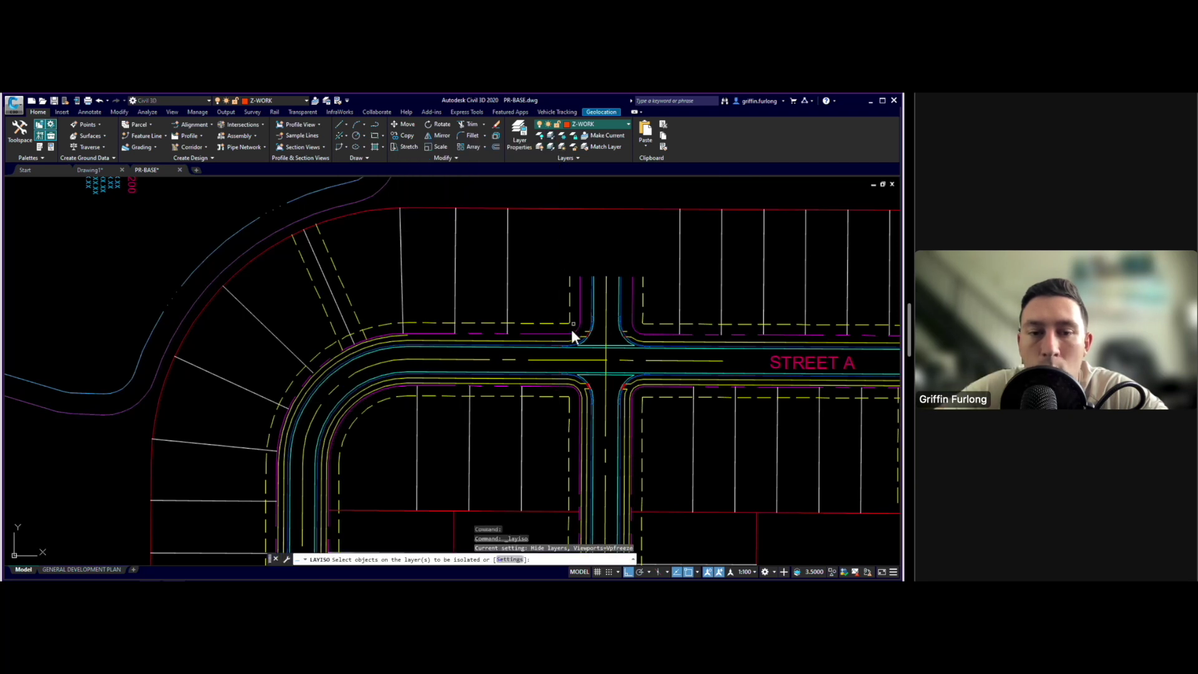
click(536, 334)
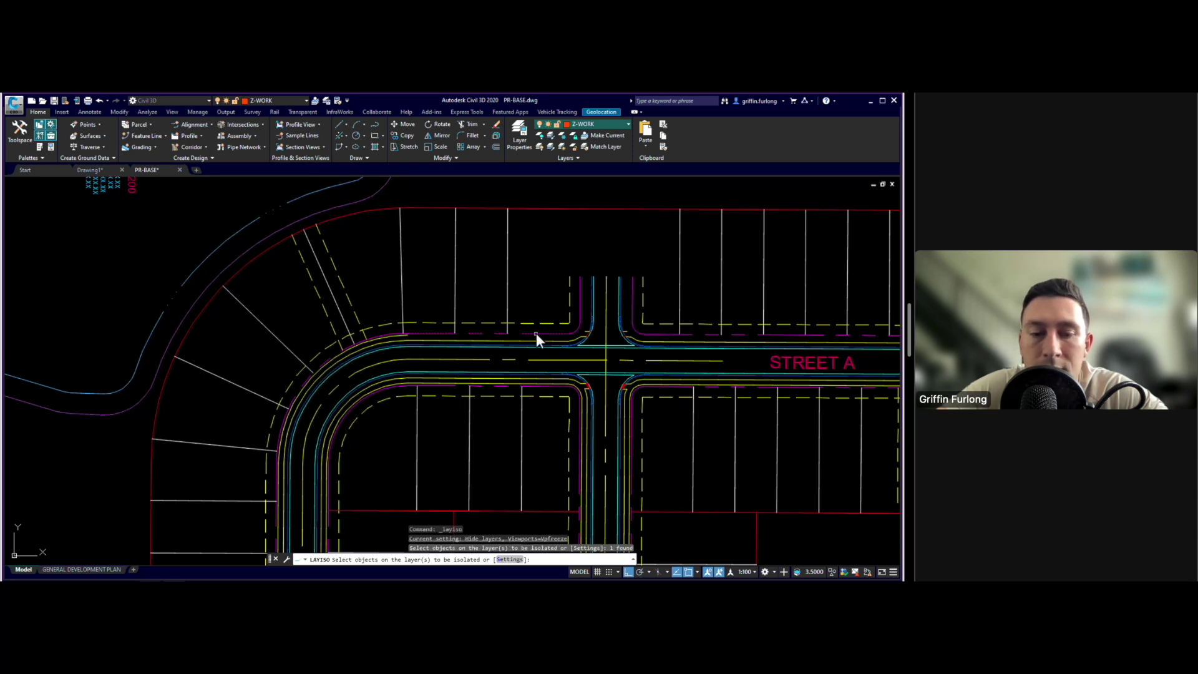
key(Return)
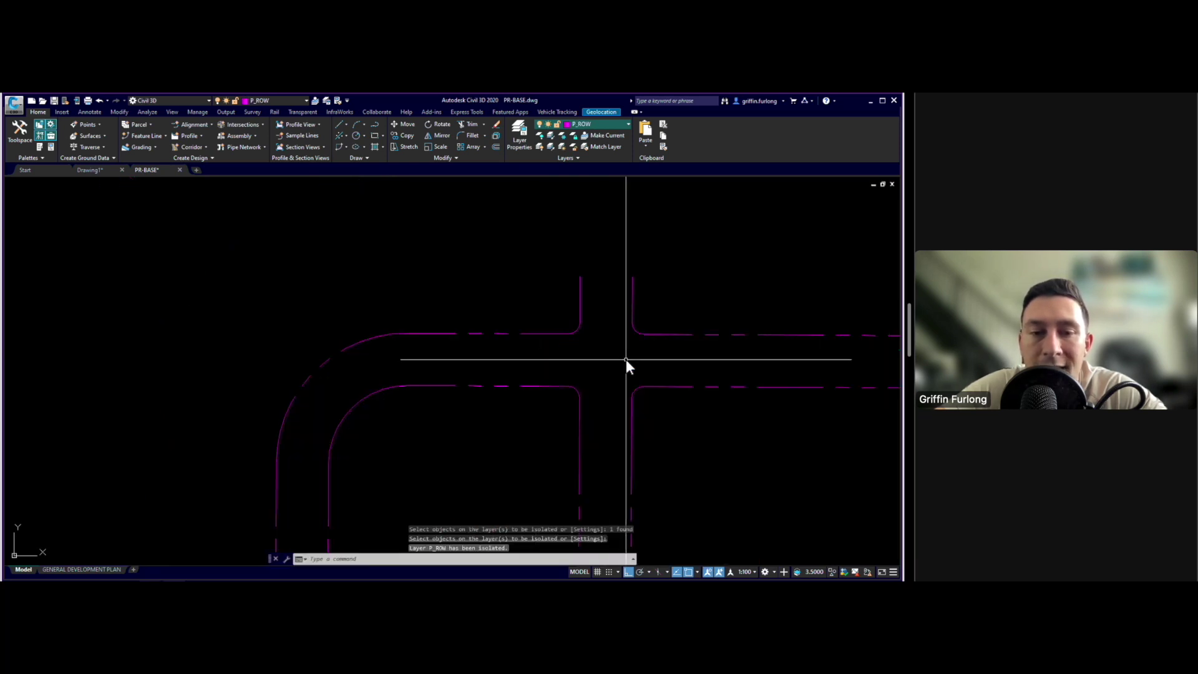
- Pan and zoom out to view the right-of-way across the site, then unisolate all layers
text(pa)
key(Return)
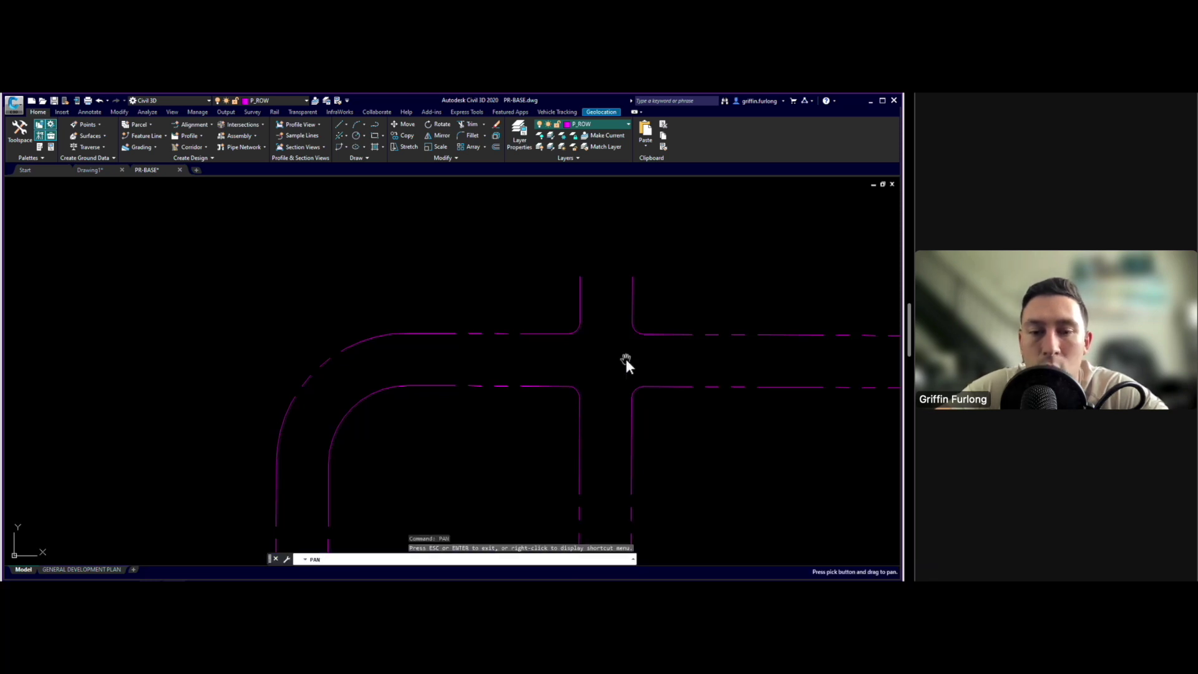
drag(627, 359, 512, 238)
scroll(608, 344, down, 3)
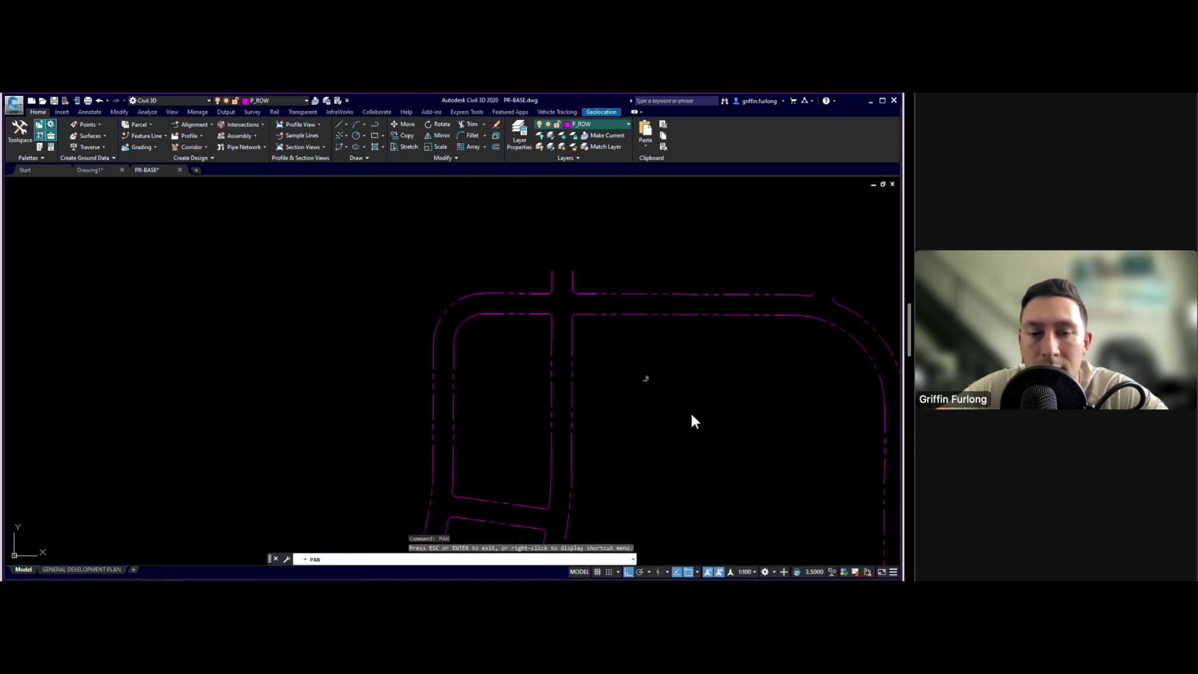
scroll(608, 375, down, 1)
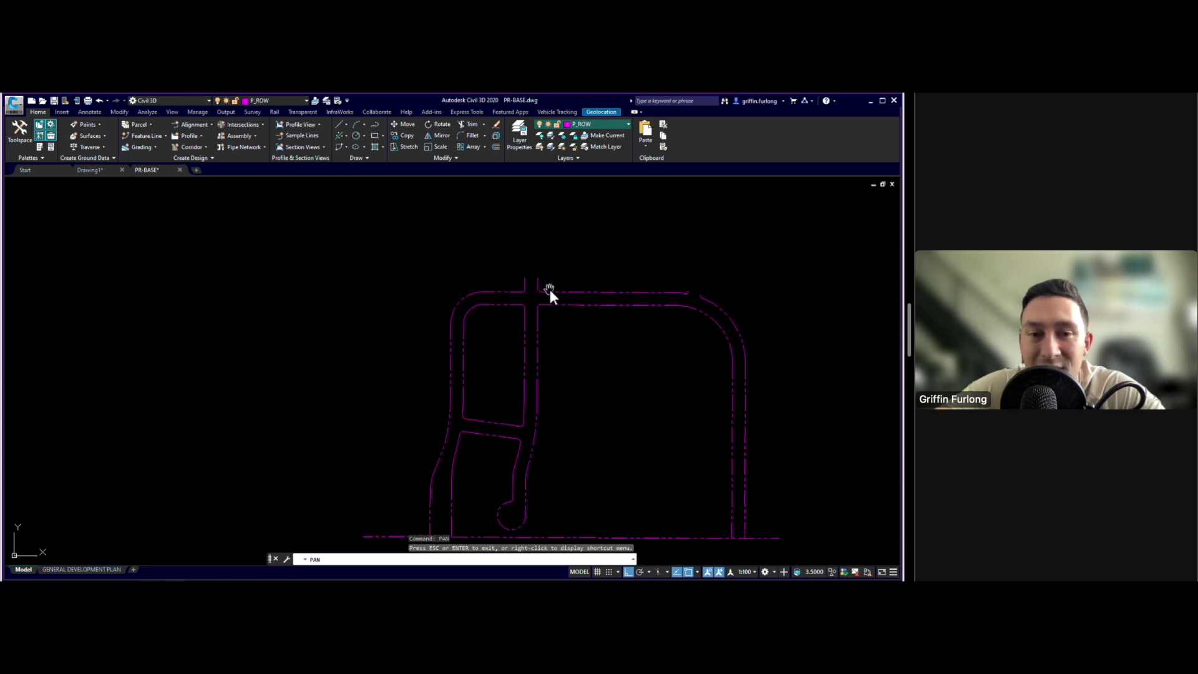
key(Escape)
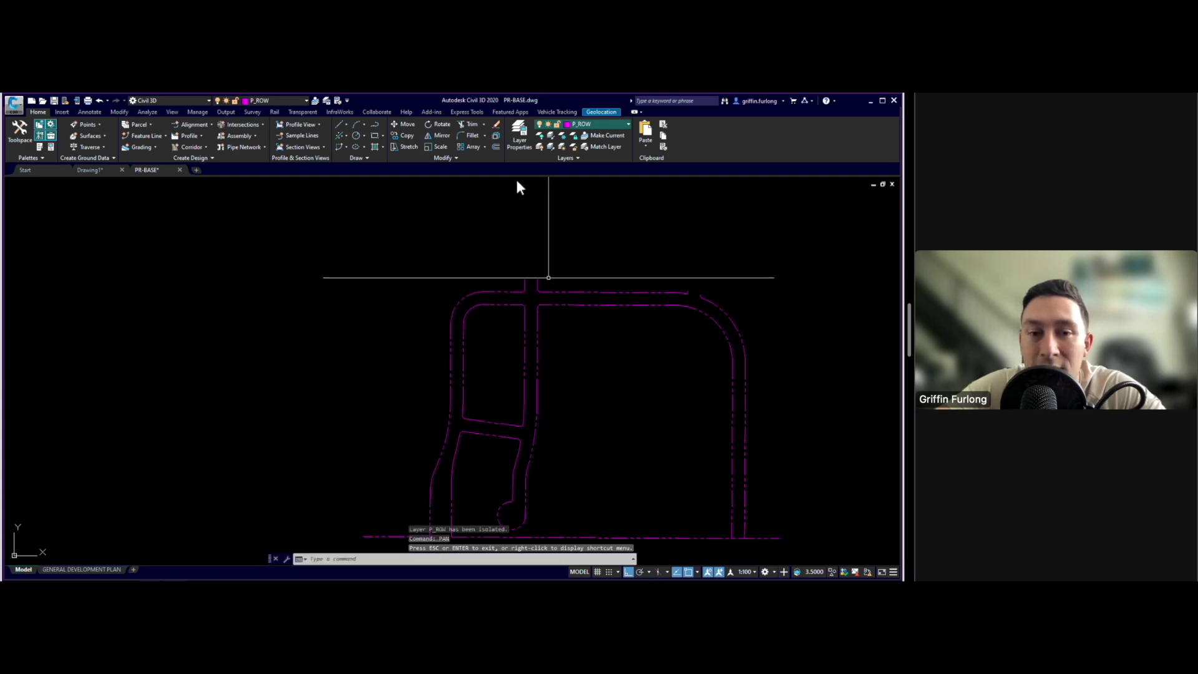
click(549, 146)
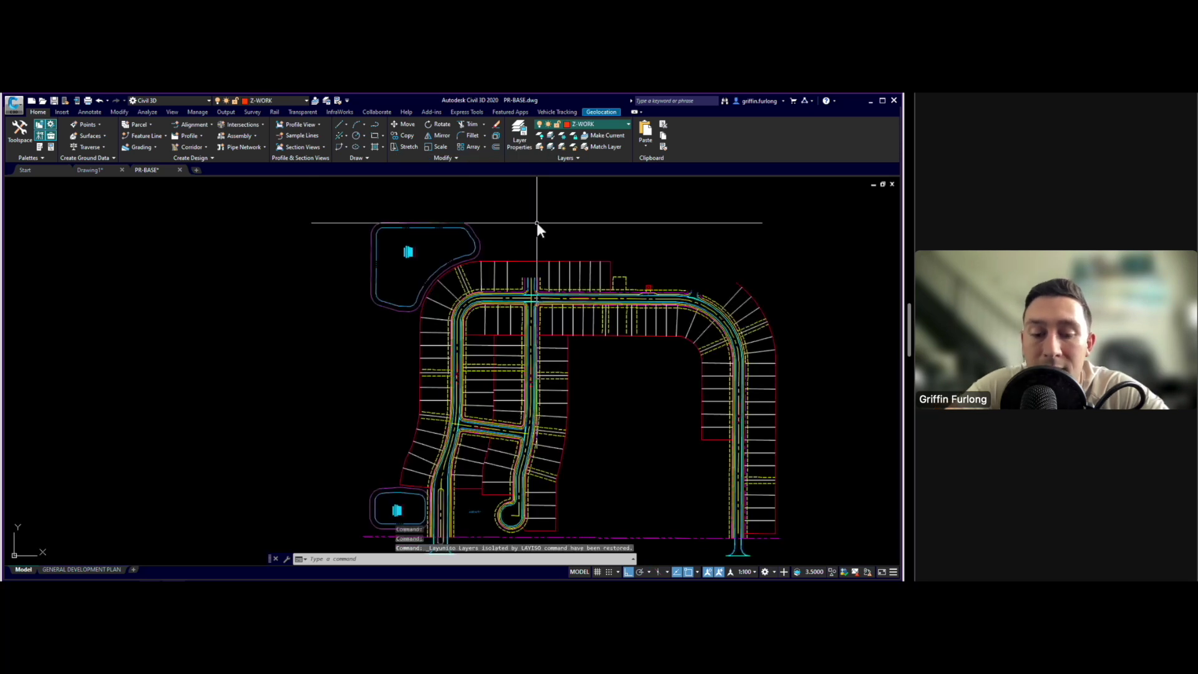
- Isolate the P_TOB pond outline layer with LAYISO, zoom out, then unisolate every layer
text(lay)
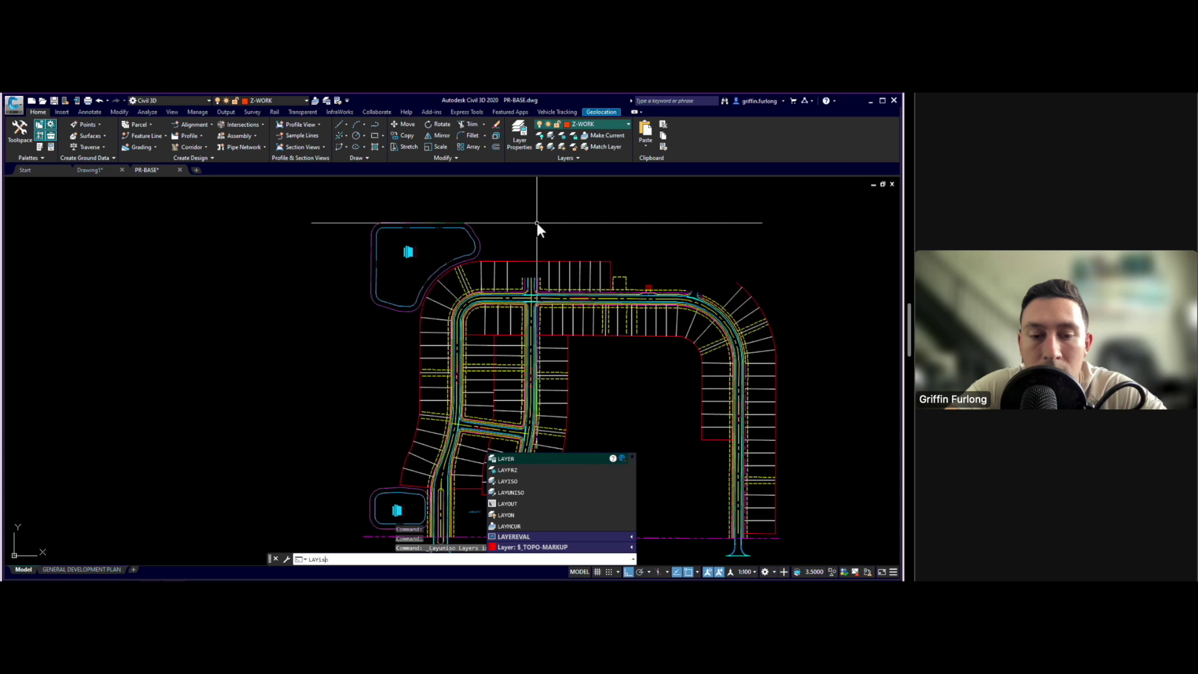
text(iso)
key(Return)
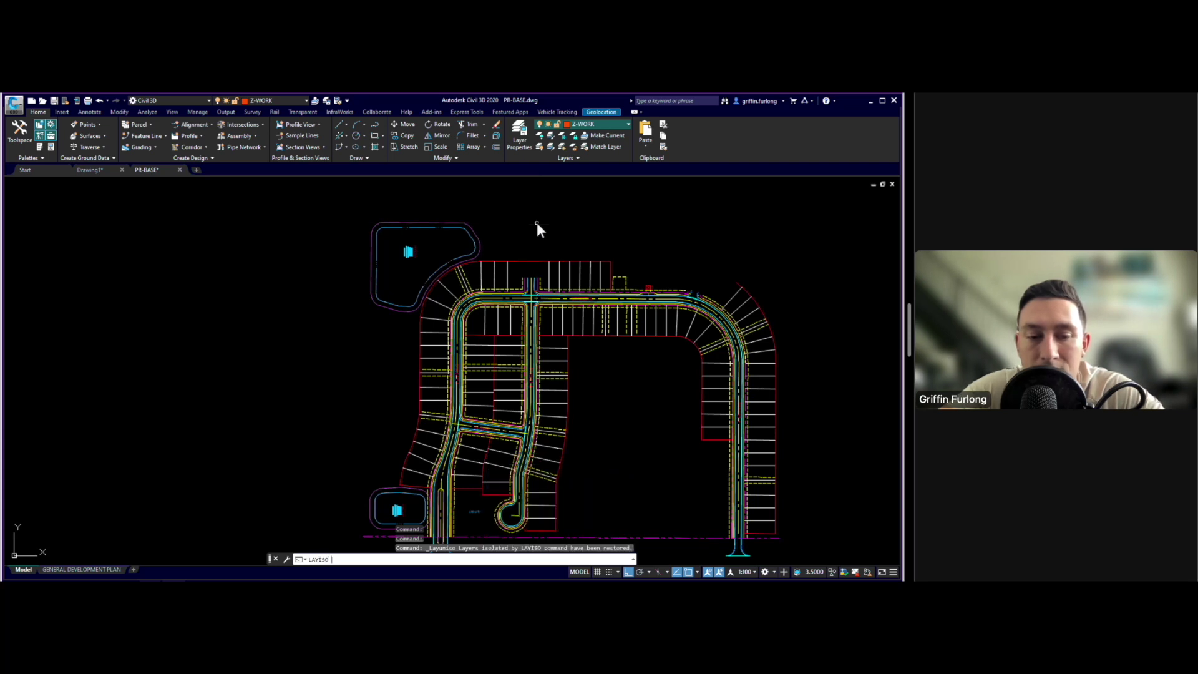
key(Return)
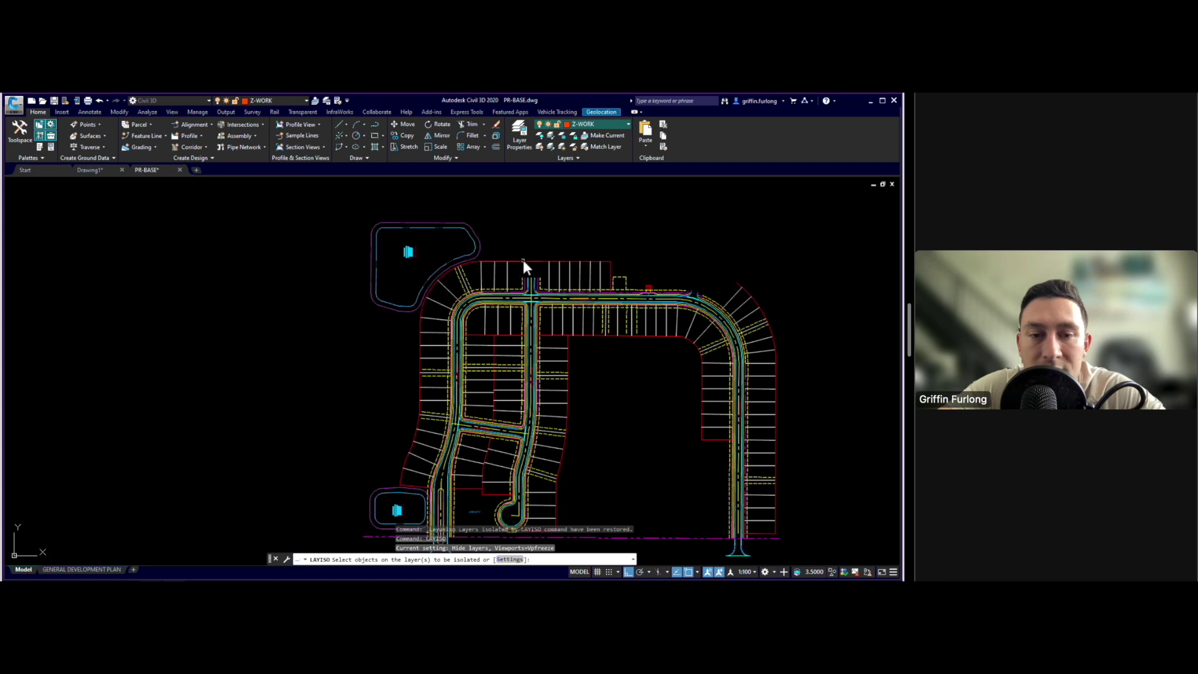
click(480, 249)
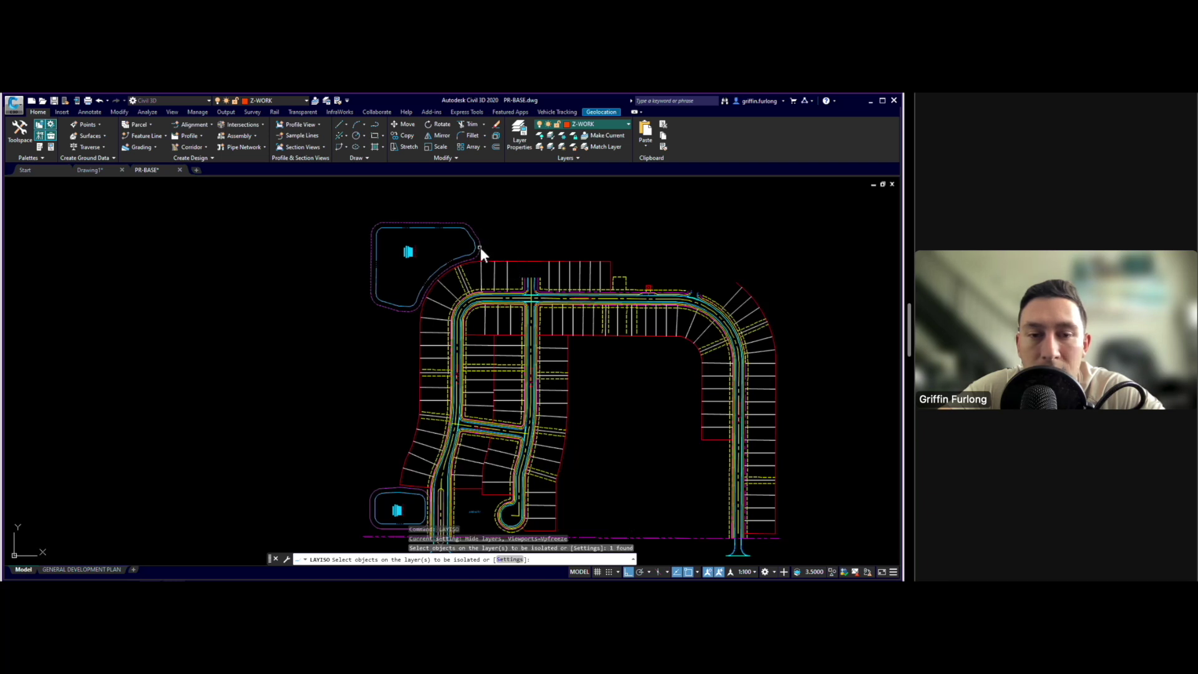
key(Return)
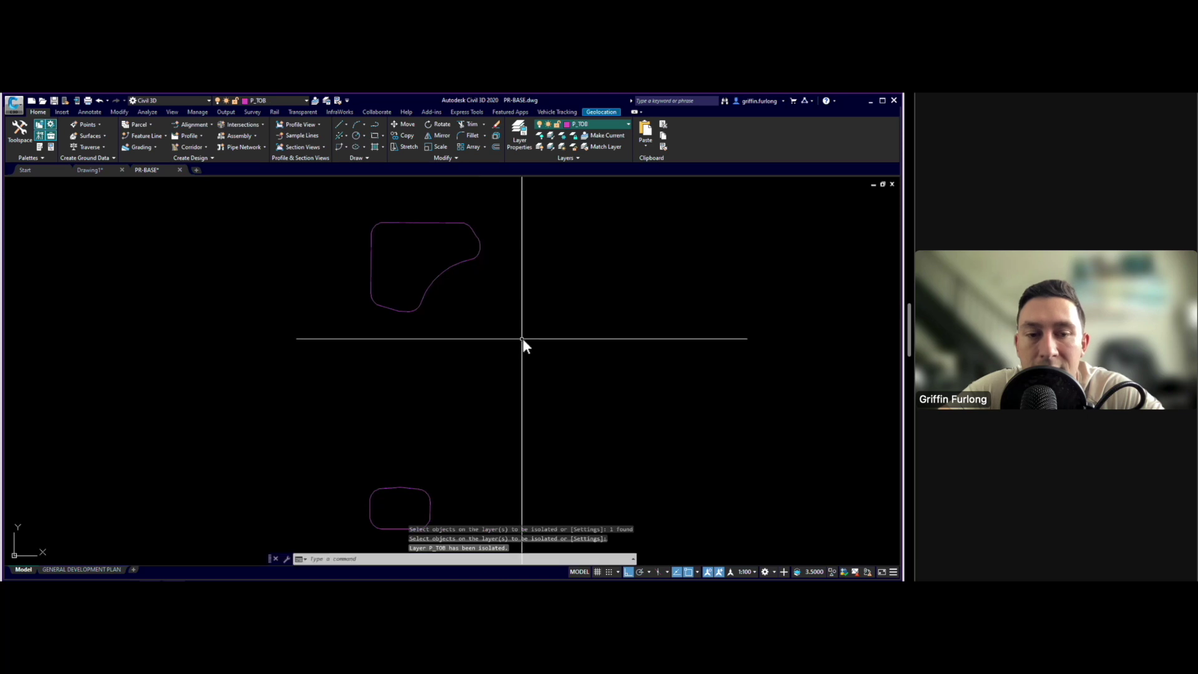
scroll(523, 339, down, 2)
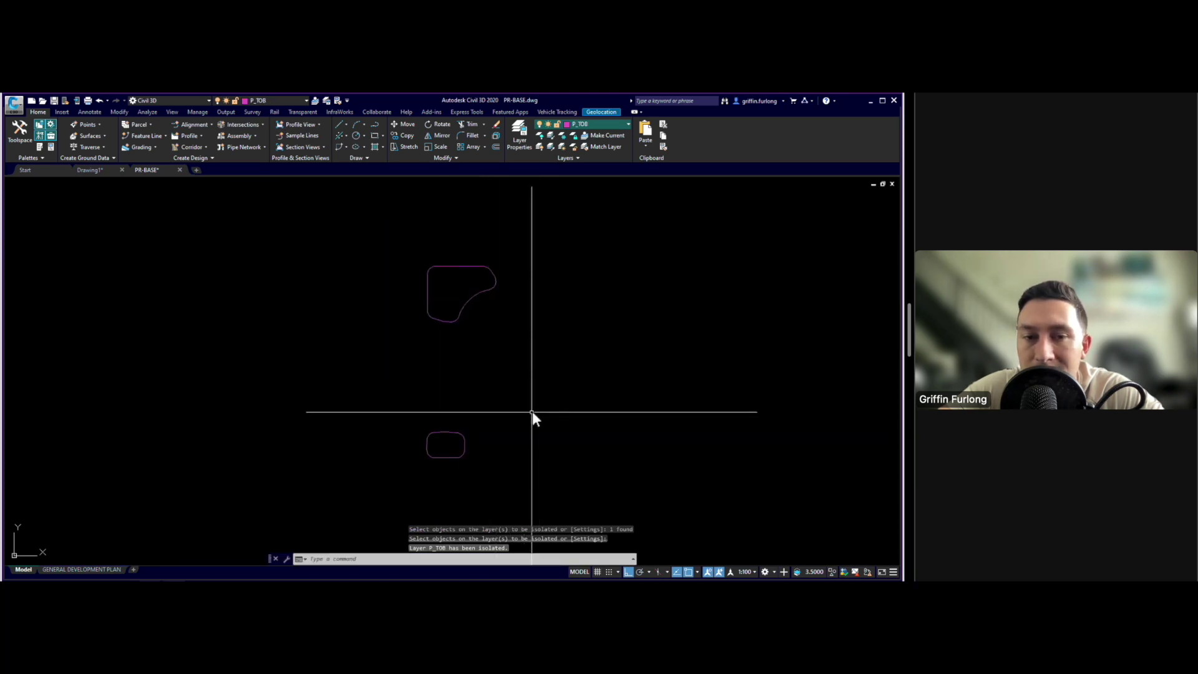
click(548, 147)
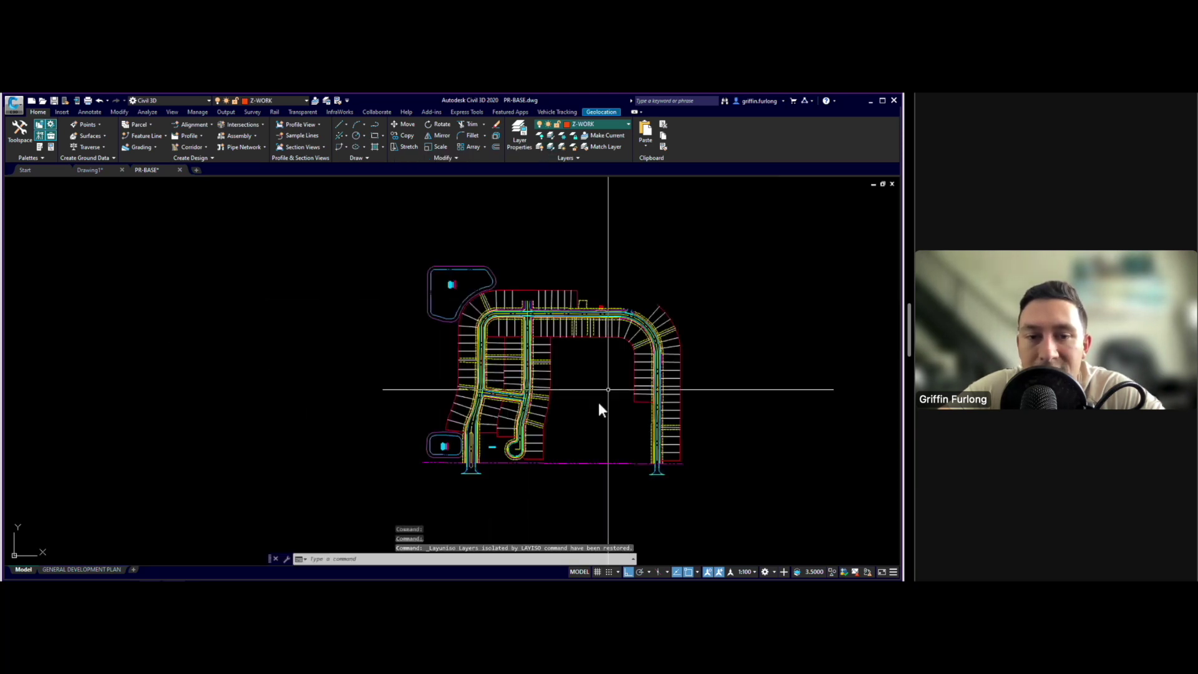
- Move the eight lot lines beside the right-hand street onto the EX-FENCE layer, then deselect
scroll(598, 402, up, 4)
middle_drag(598, 402, 580, 335)
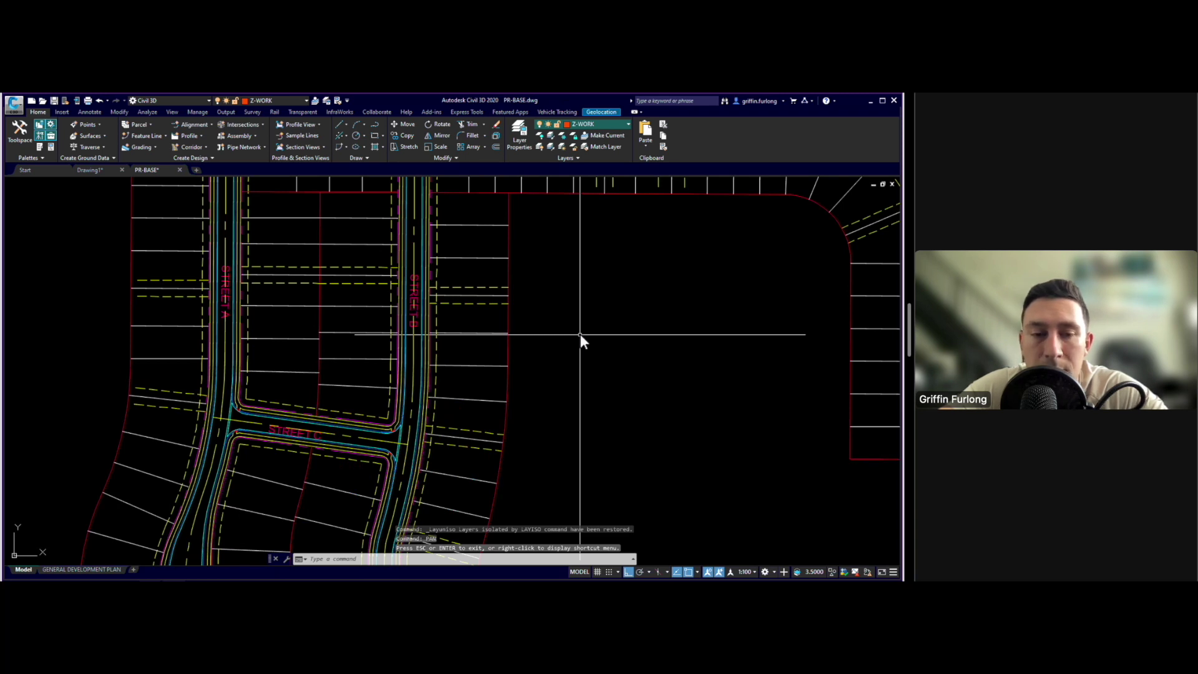
click(492, 411)
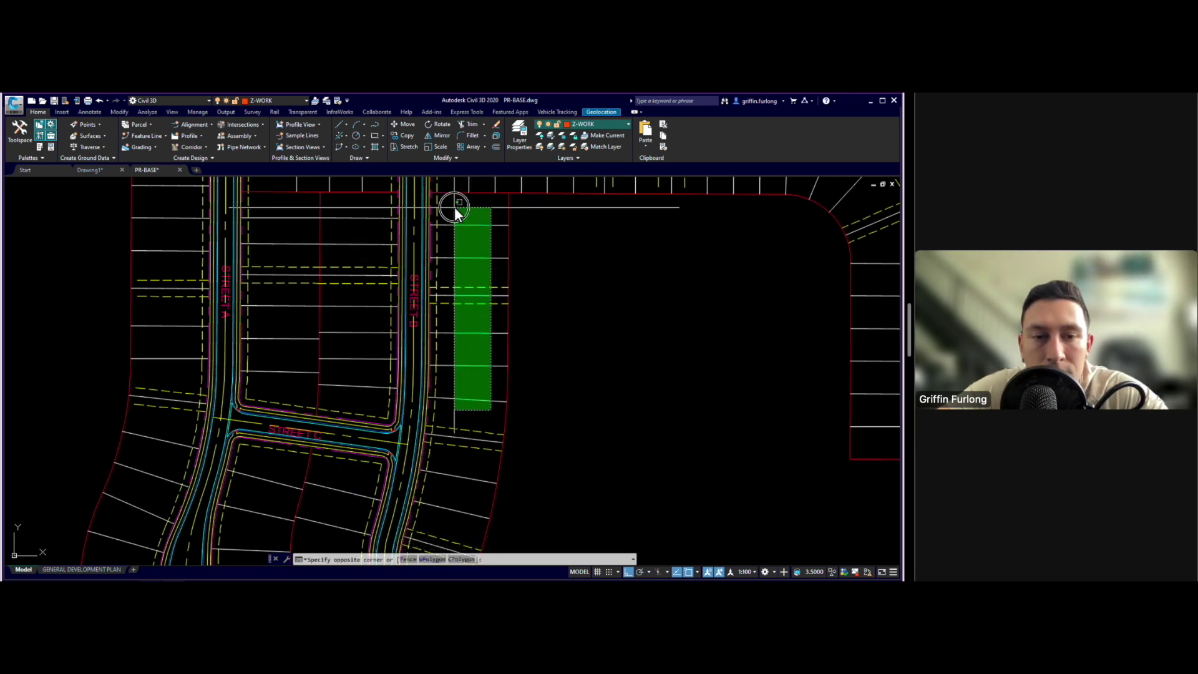
click(453, 206)
click(602, 124)
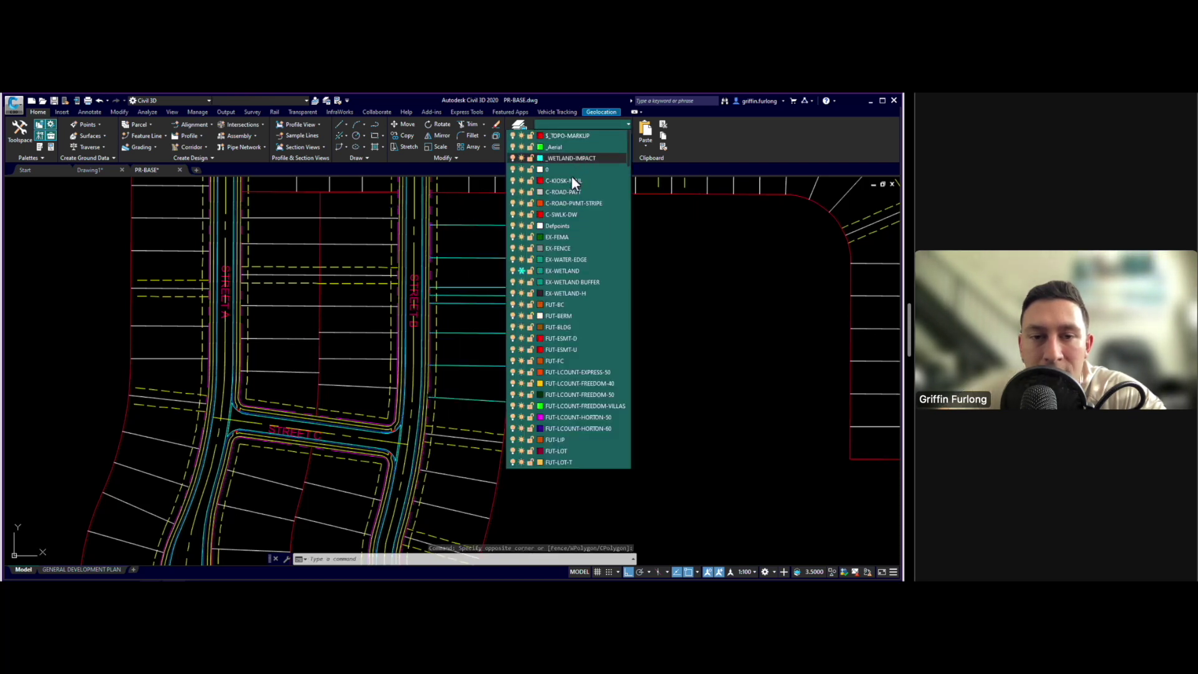
click(567, 248)
click(579, 407)
key(Escape)
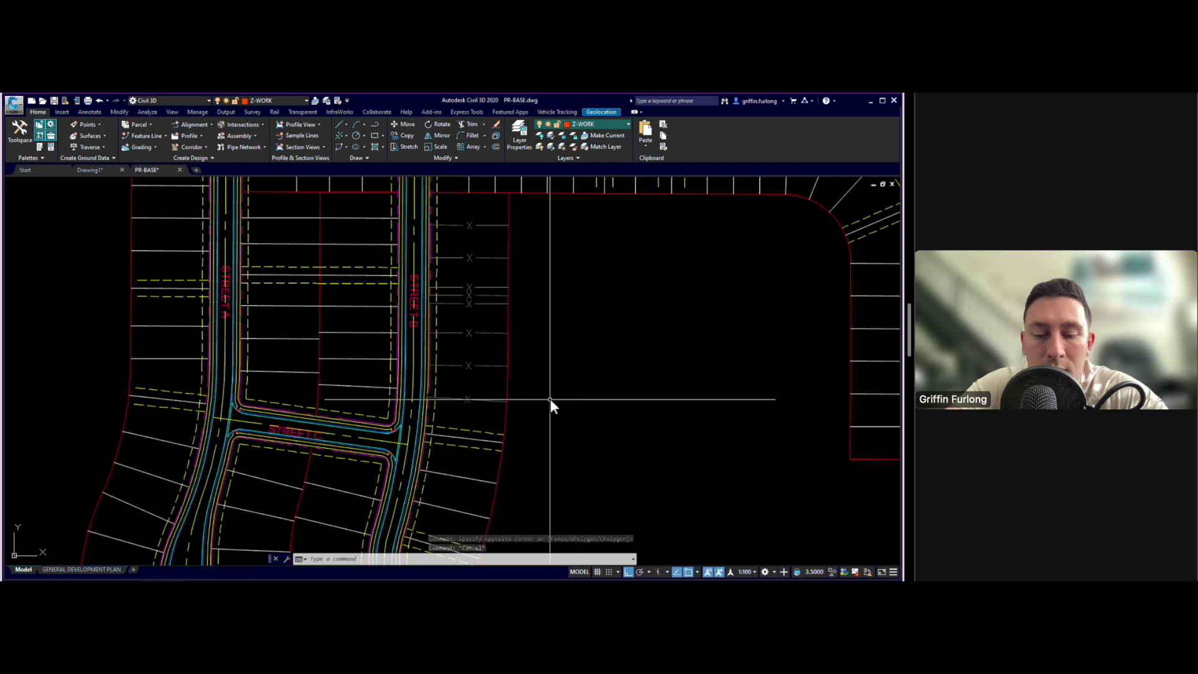
- Match properties from an ordinary lot line onto the lower and upper fence-marked lines
text(match)
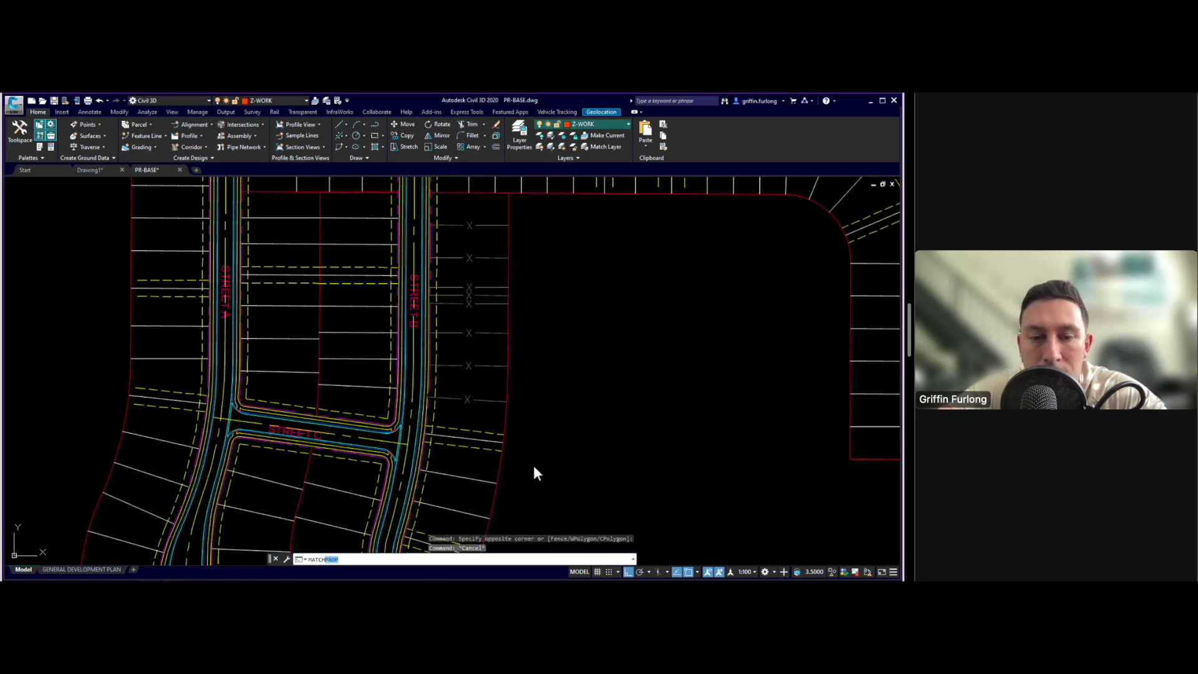
key(Return)
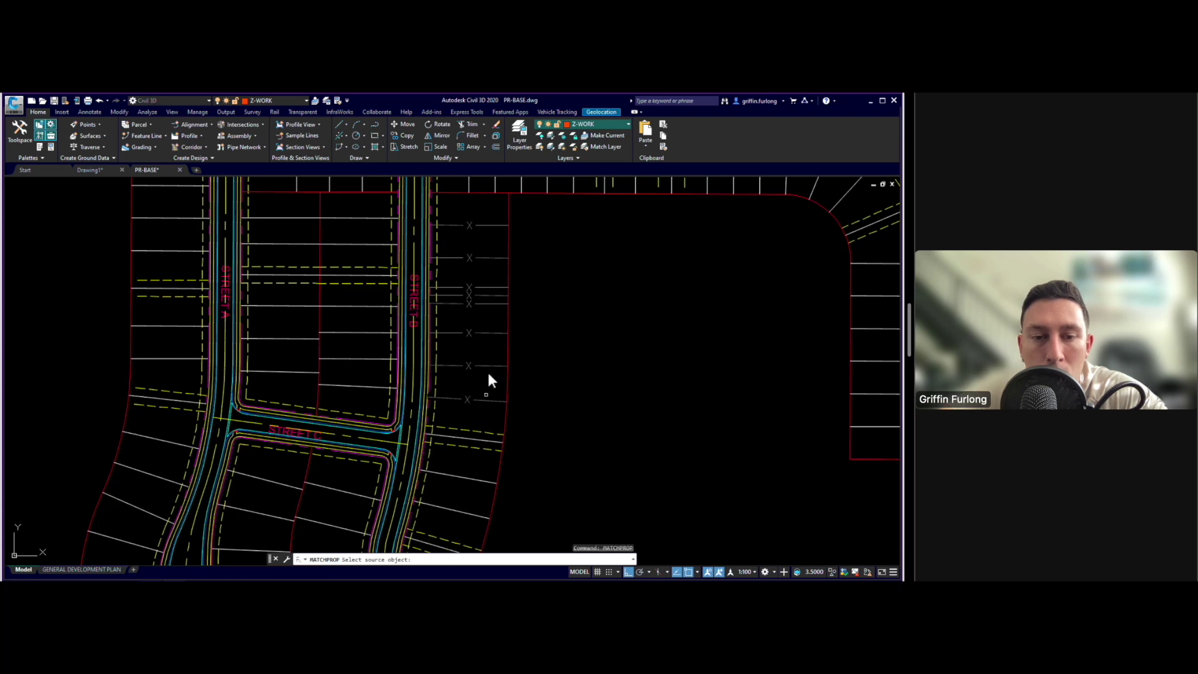
click(367, 358)
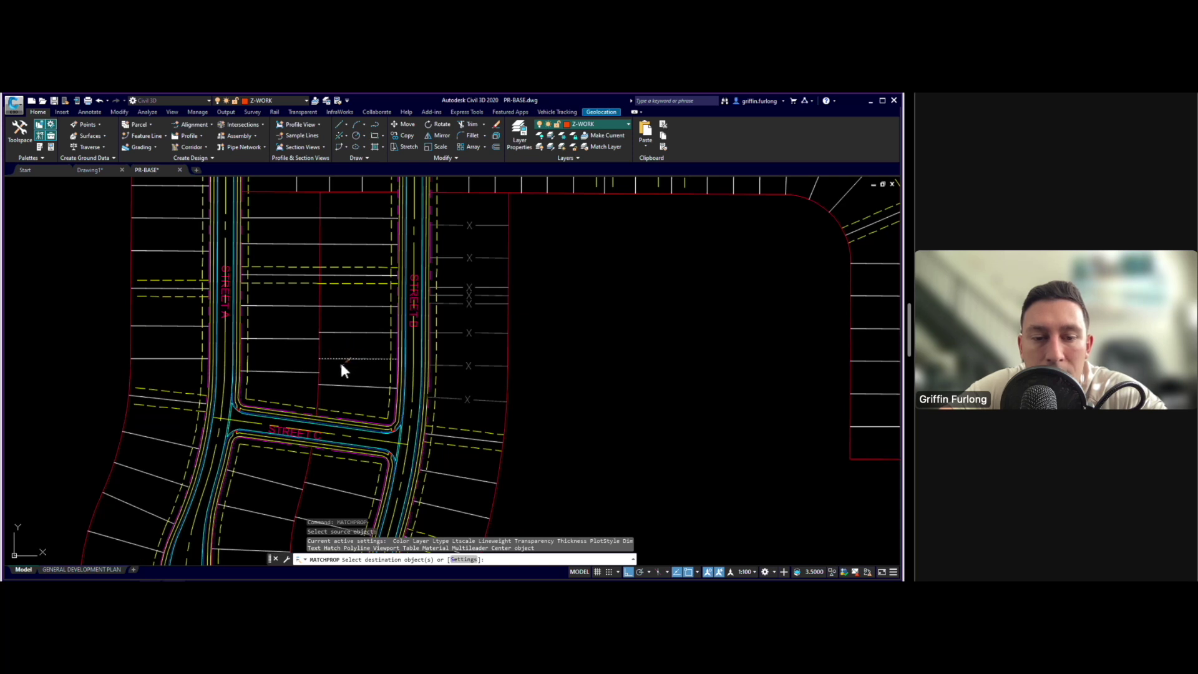
click(487, 412)
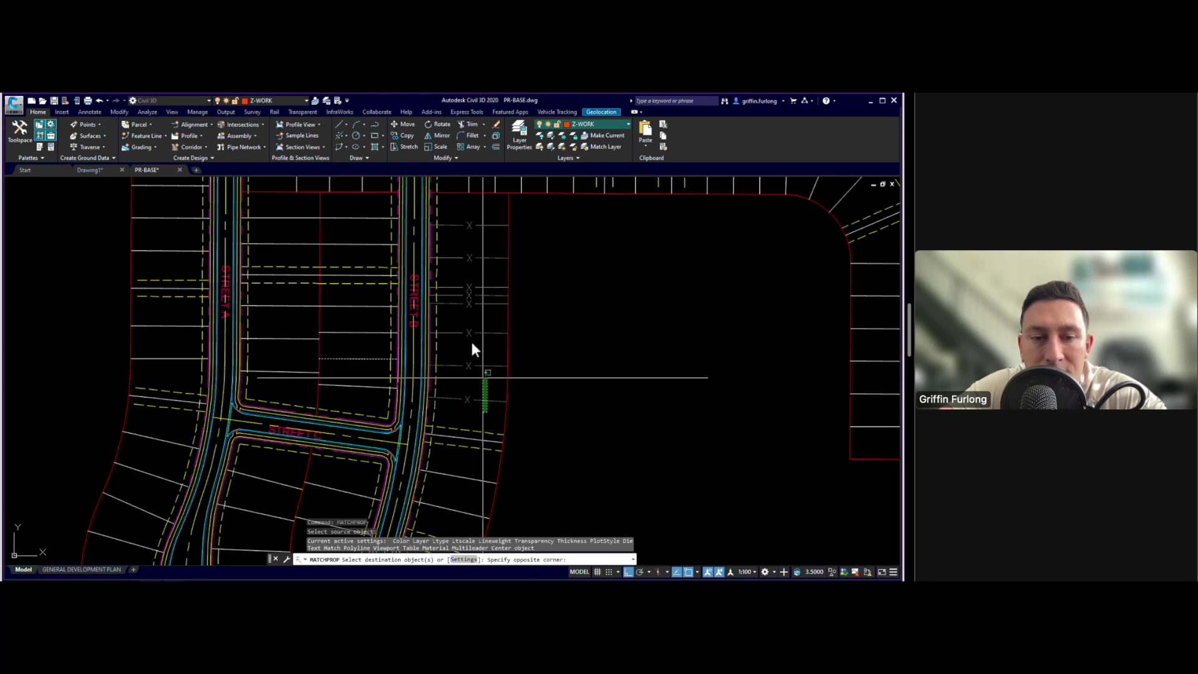
click(459, 320)
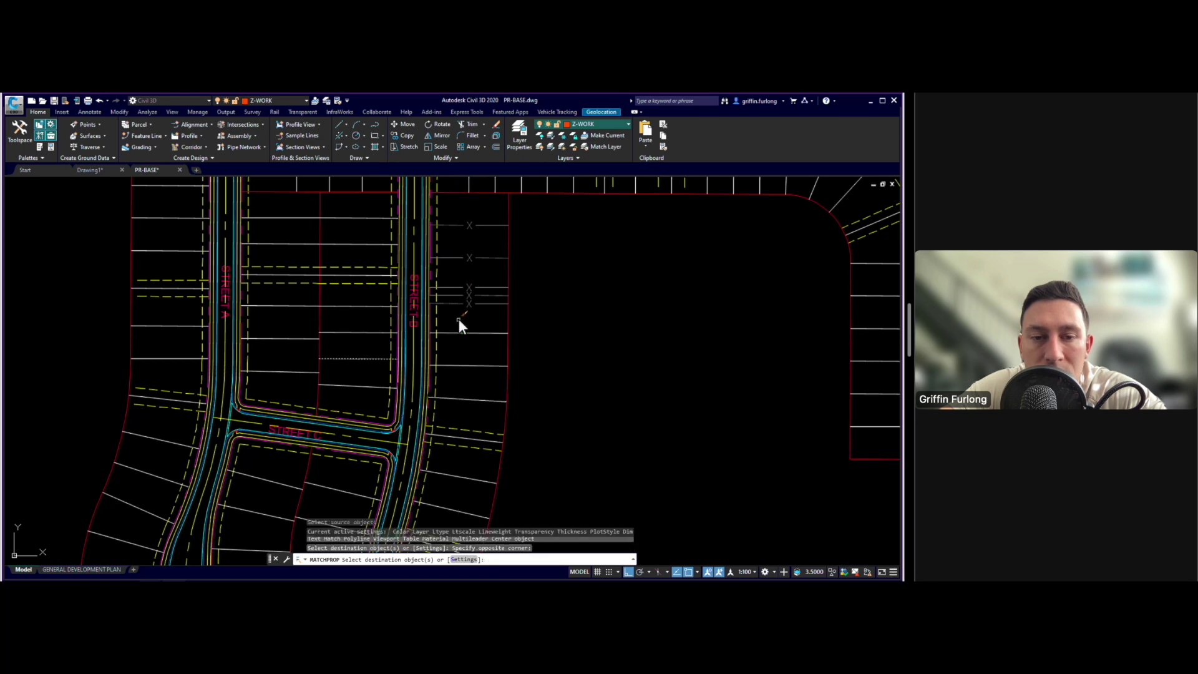
click(484, 264)
click(462, 215)
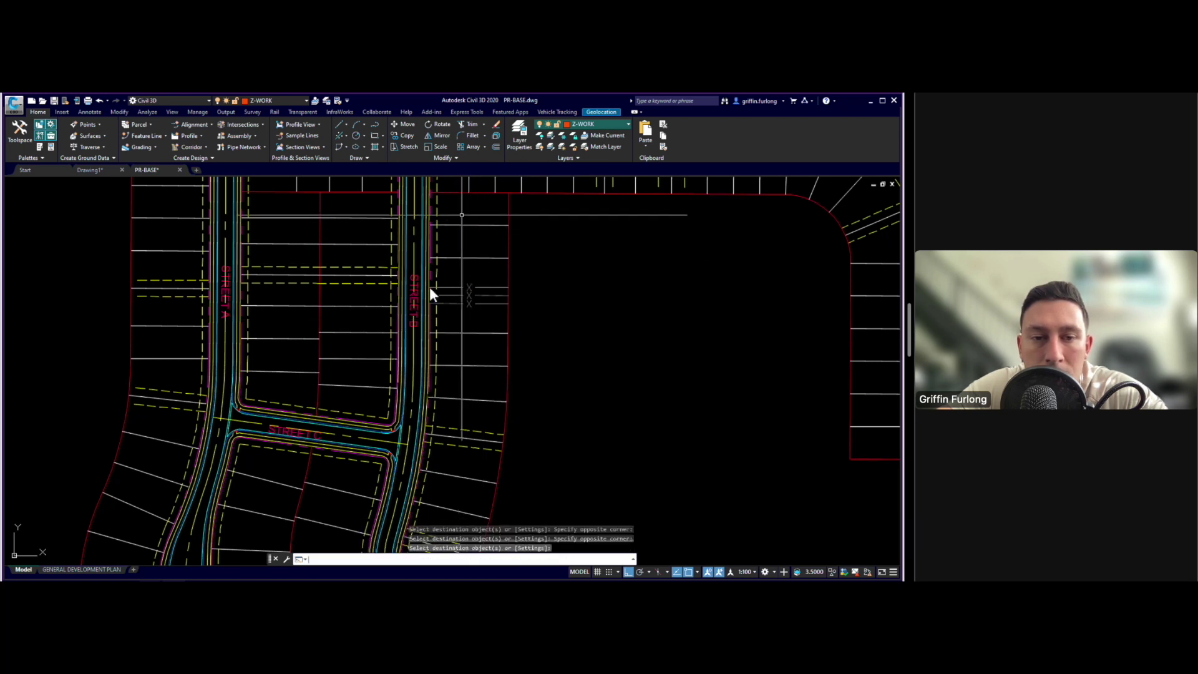
key(Return)
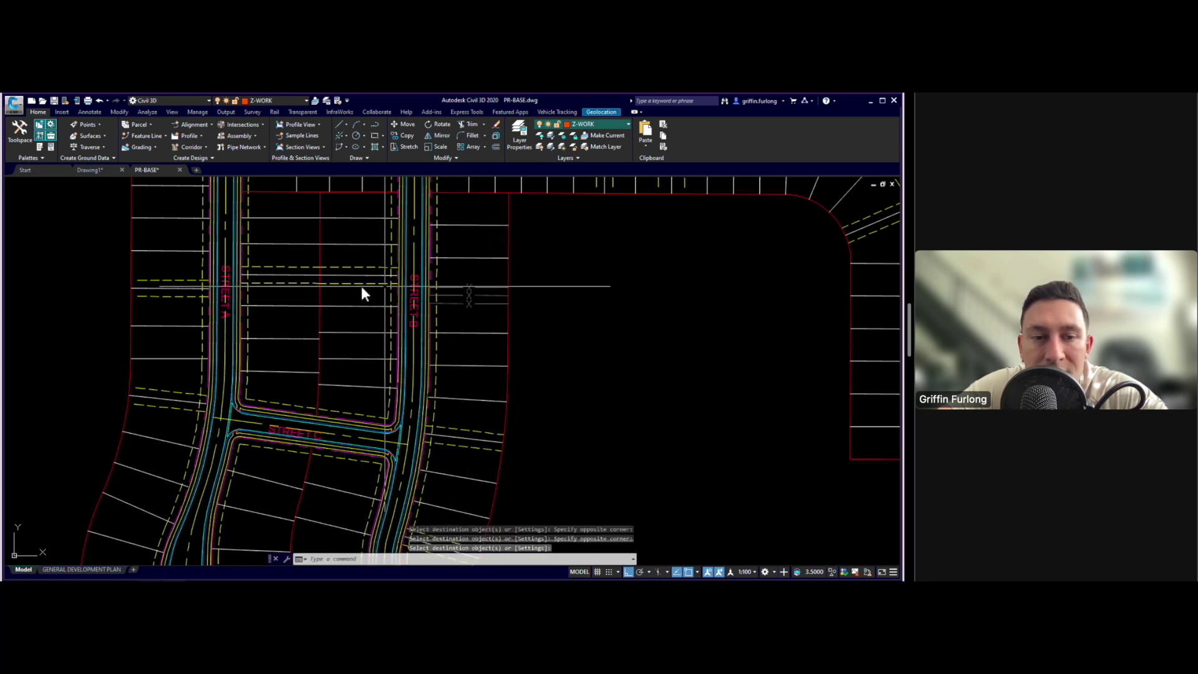
- Rerun Match Properties with the yellow dashed line as source, cancel, and restart it
key(Return)
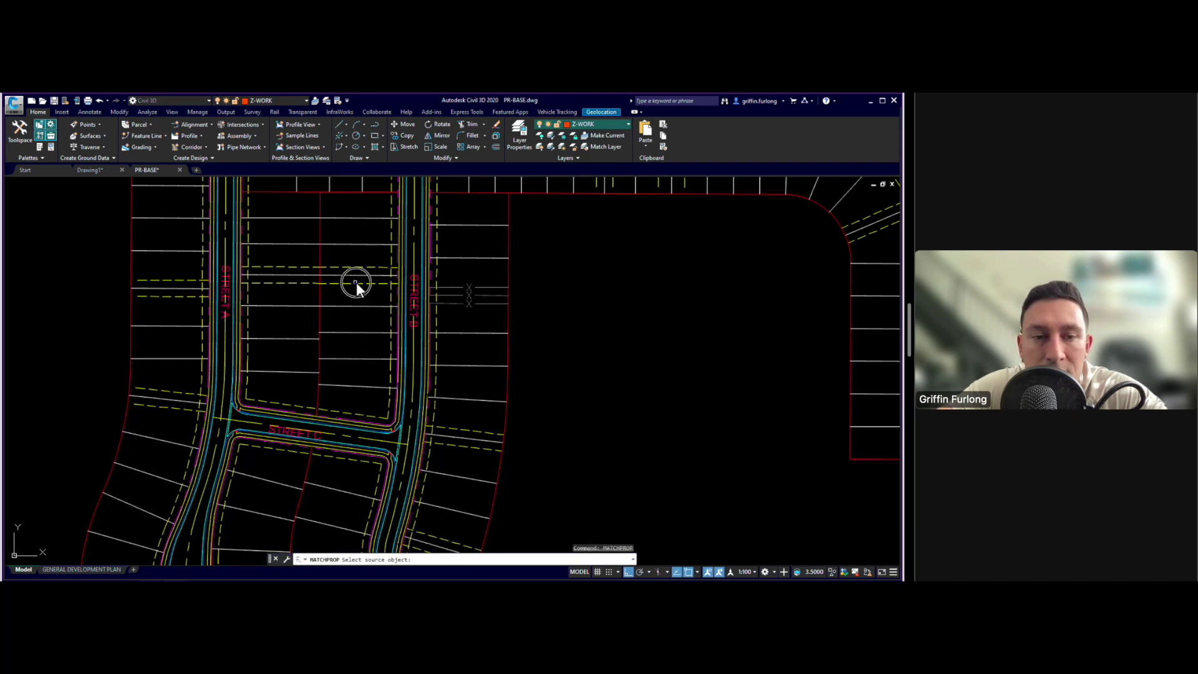
click(356, 284)
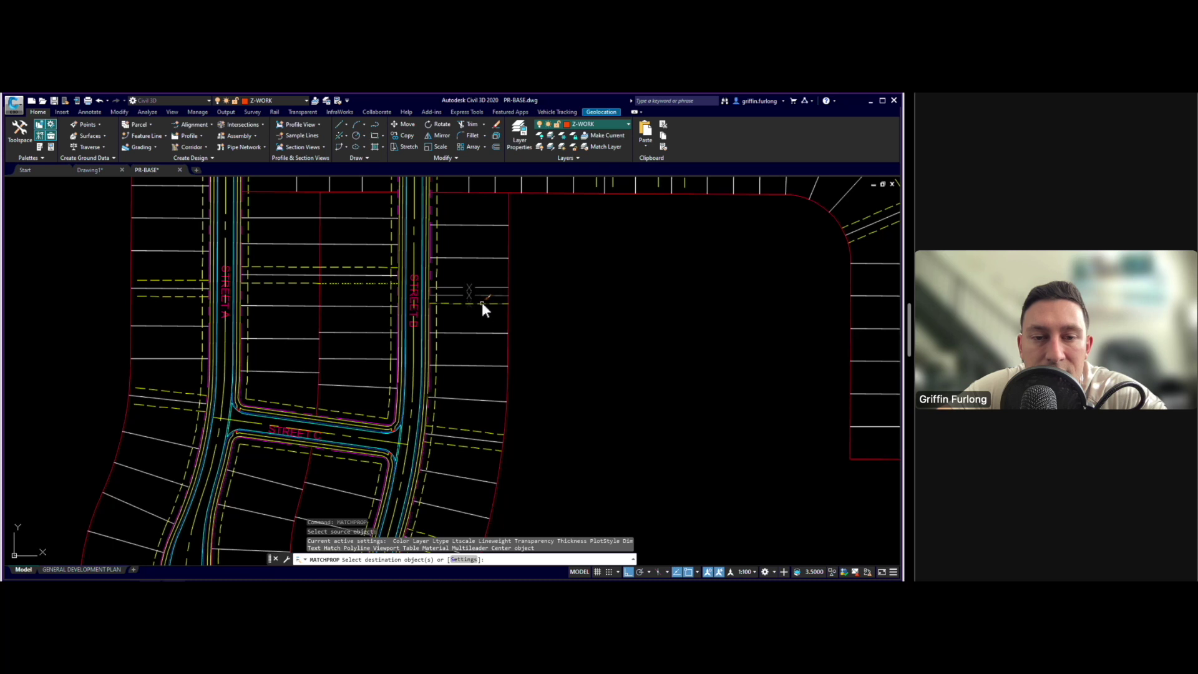
key(Return)
key(Return)
key(Escape)
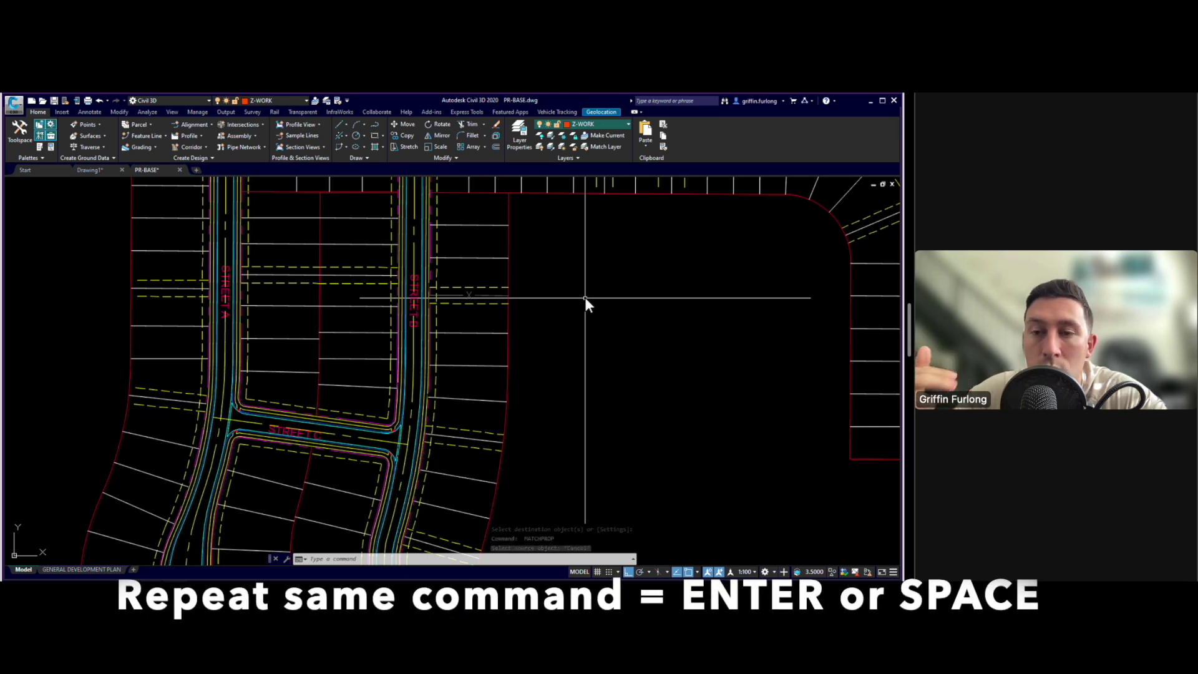
key(Return)
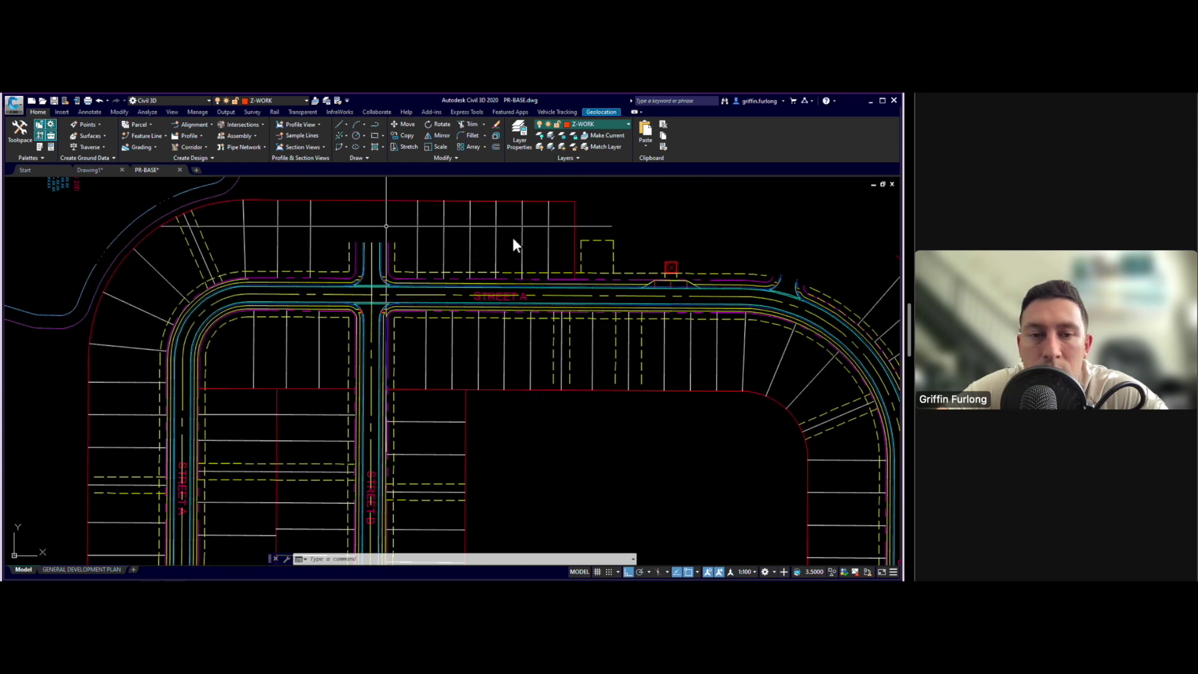
- Select a lot line, use Select Similar, and erase all matching lot lines
click(556, 239)
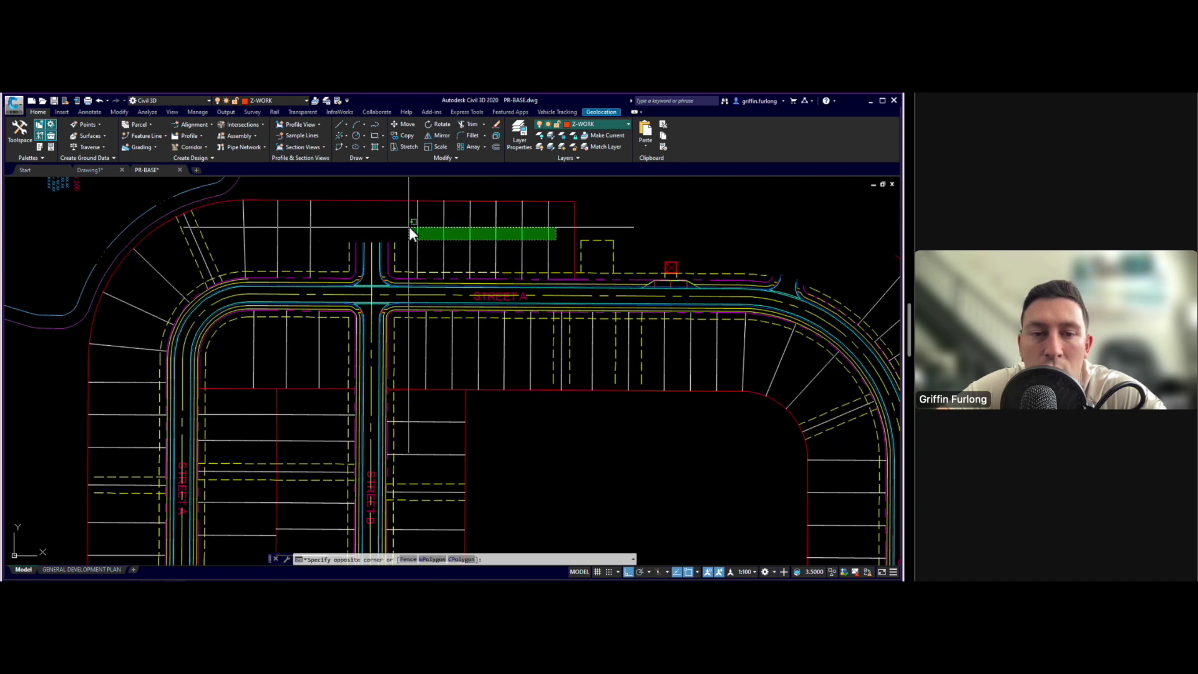
click(537, 235)
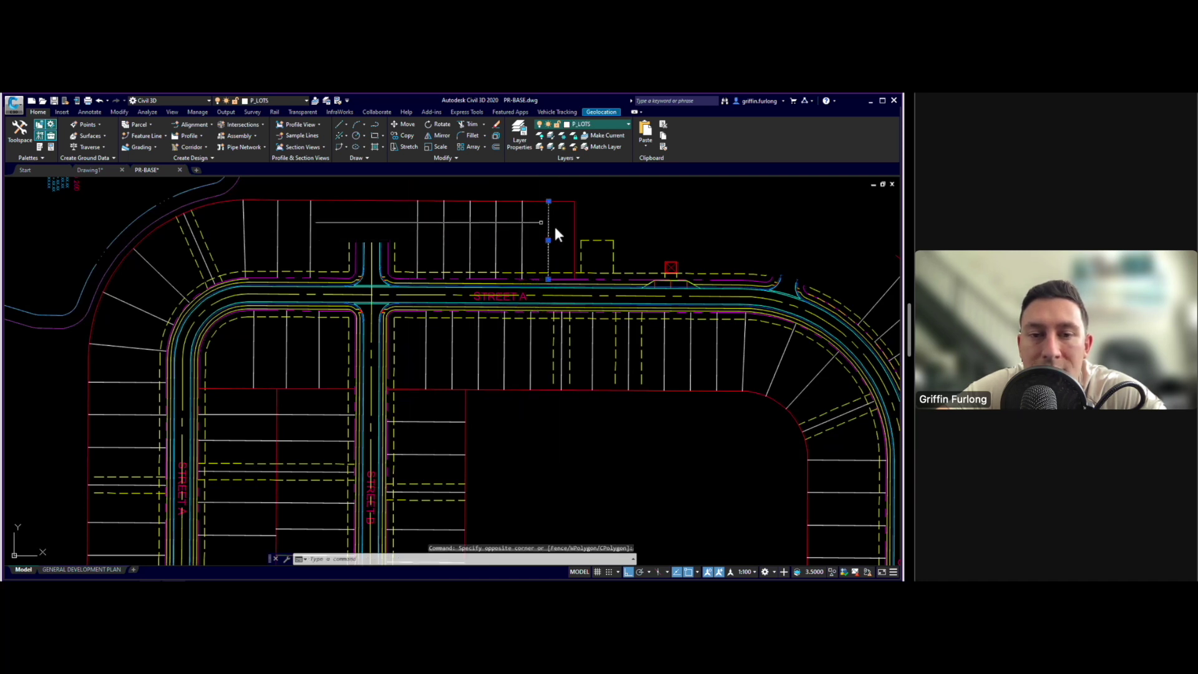
right_click(553, 221)
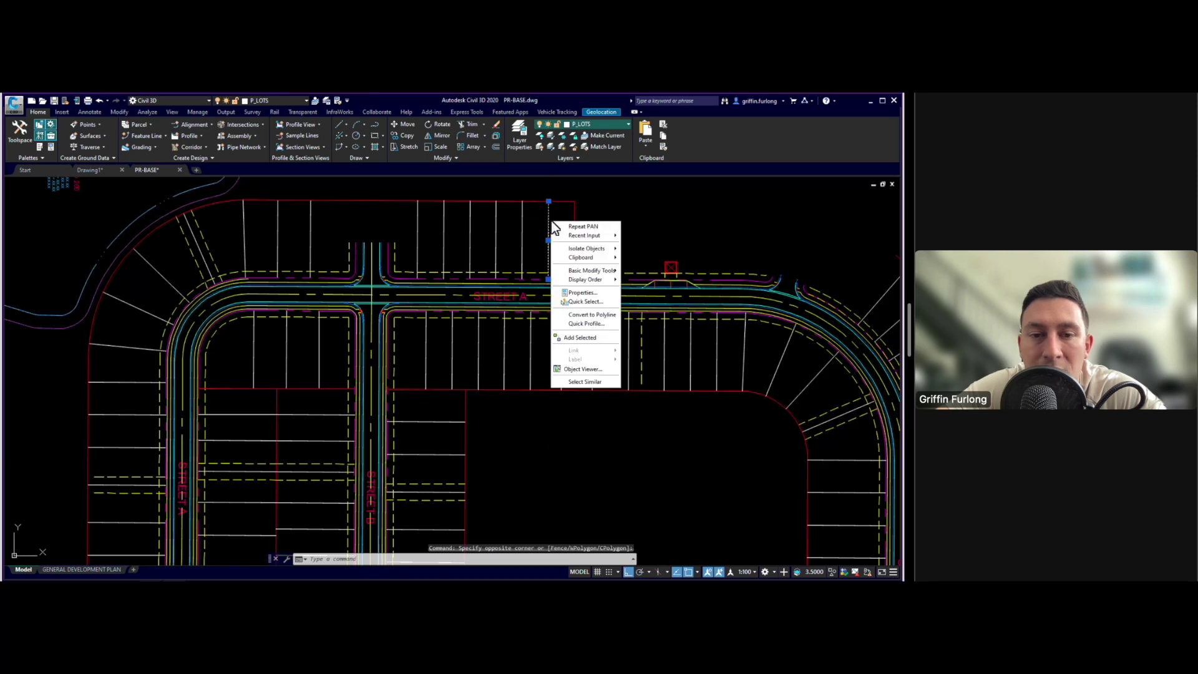
click(585, 381)
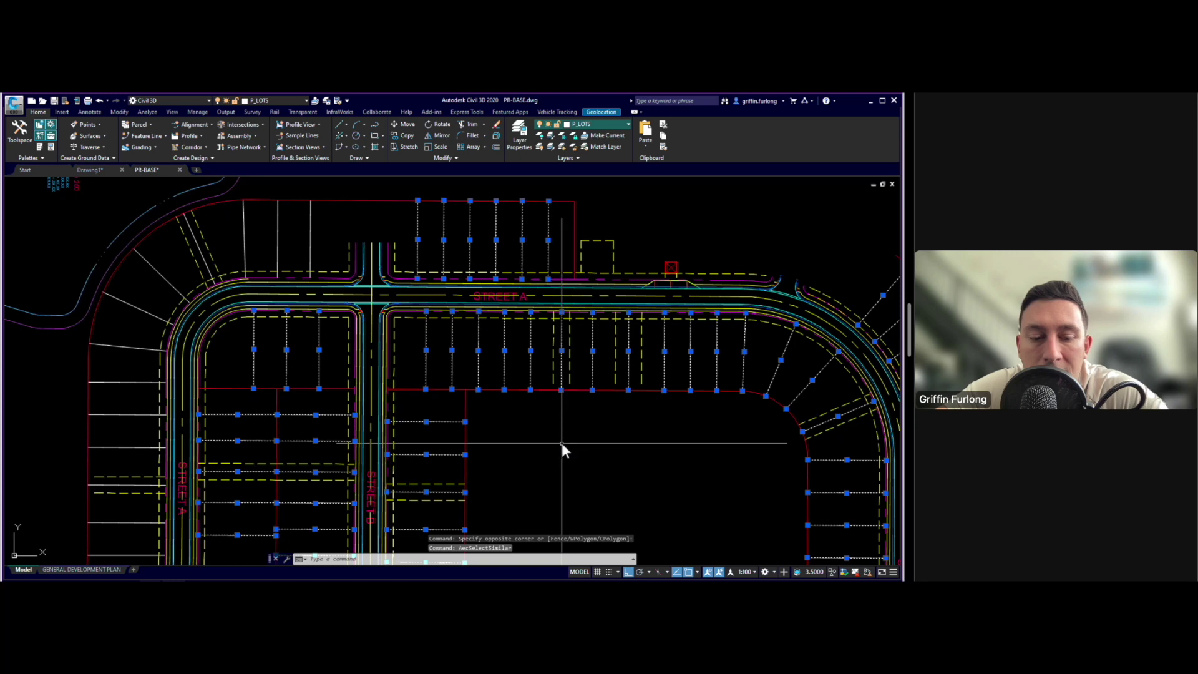
text(era)
key(Return)
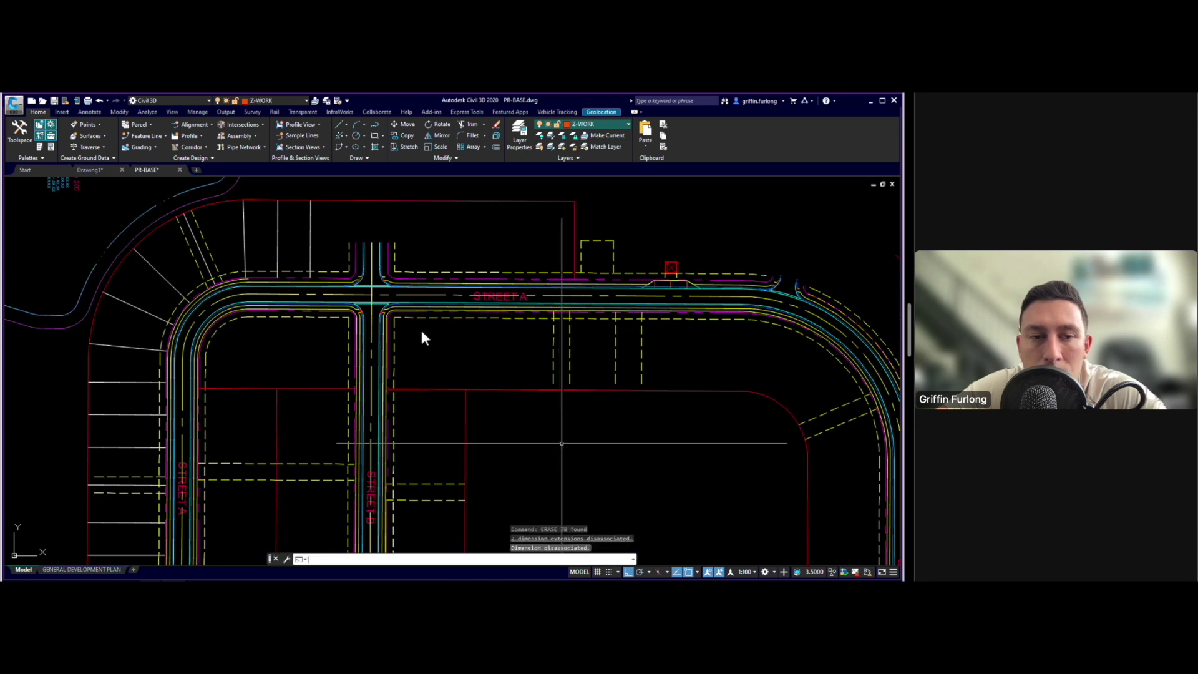
- Select the leftover lot lines with Select Similar and delete all 21 of them
click(321, 225)
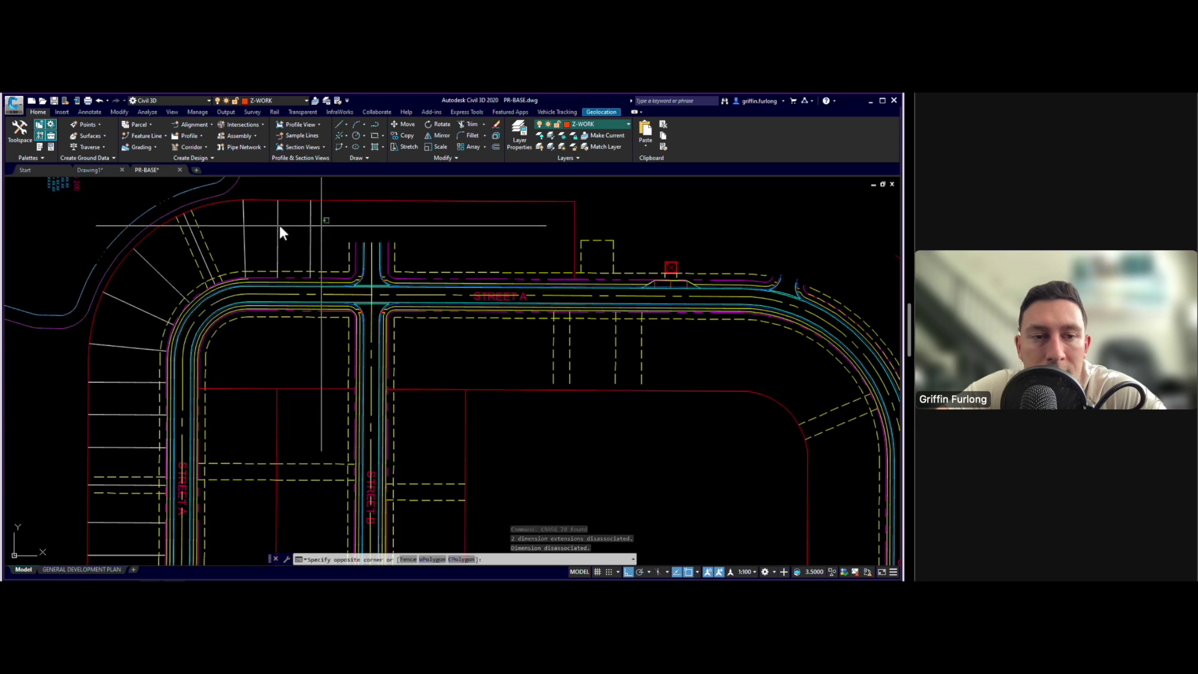
click(235, 219)
right_click(235, 221)
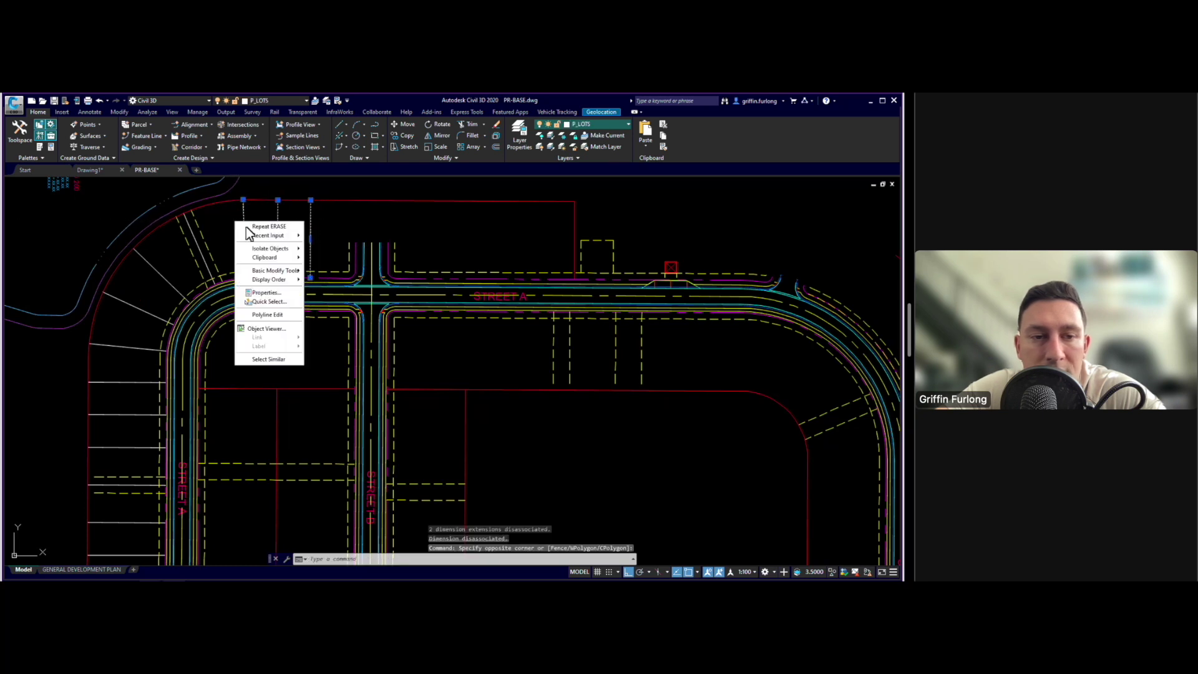
click(266, 359)
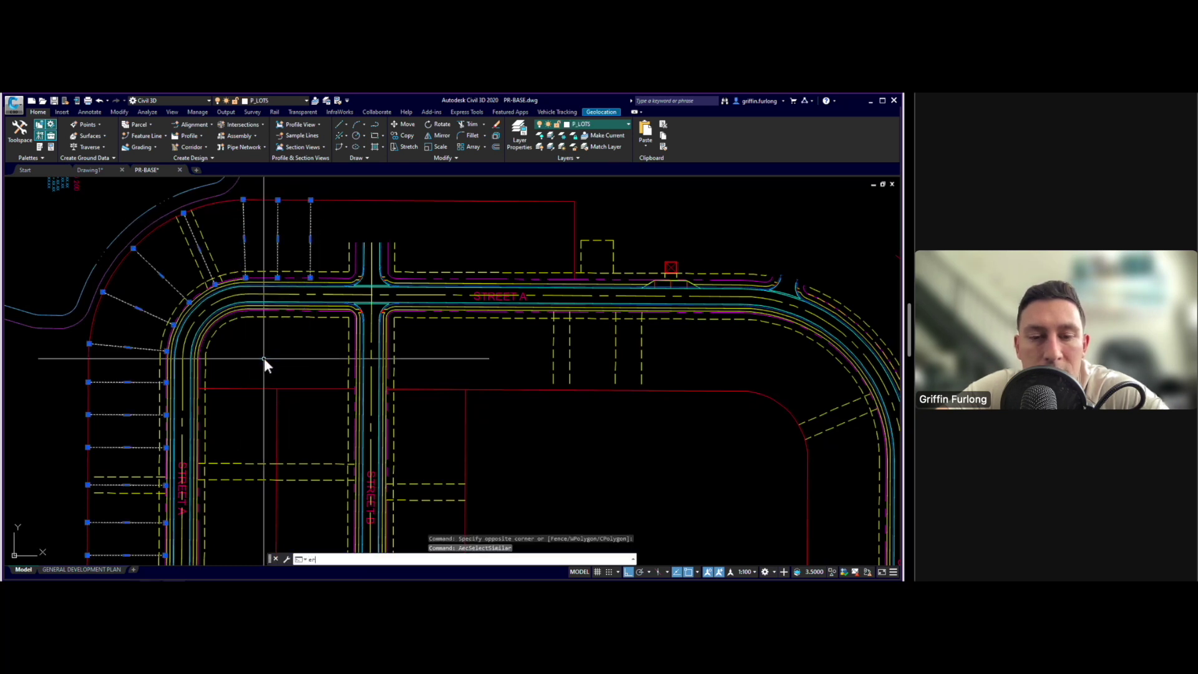
key(Delete)
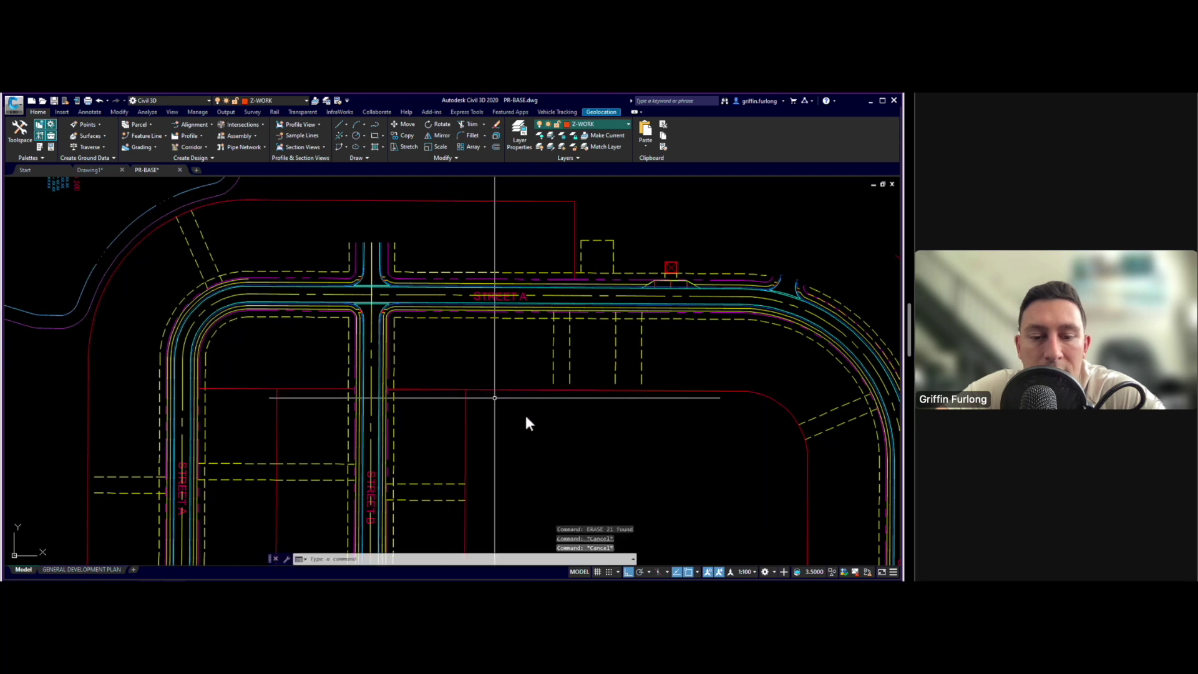
- Pan around Street C, the amenity area and Street A, then pick the Street A centerline
text(pan)
key(Return)
drag(540, 449, 575, 278)
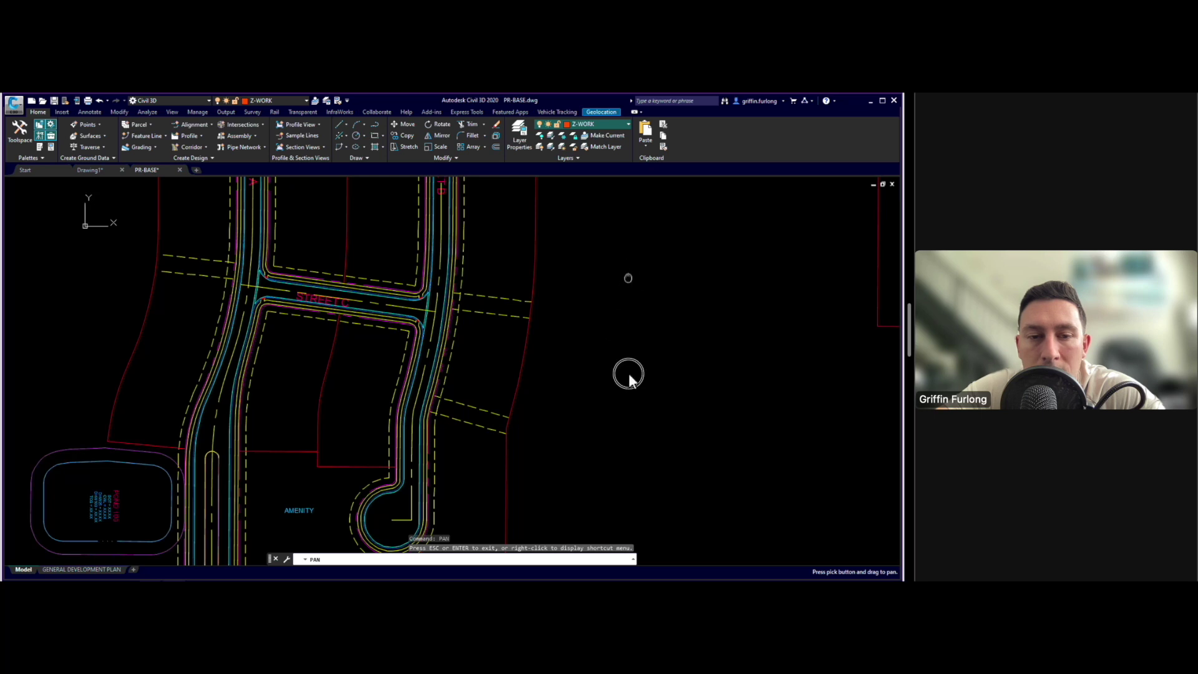
drag(628, 374, 622, 455)
mouse_move(676, 294)
mouse_down()
mouse_move(595, 427)
mouse_move(551, 447)
mouse_up()
key(Escape)
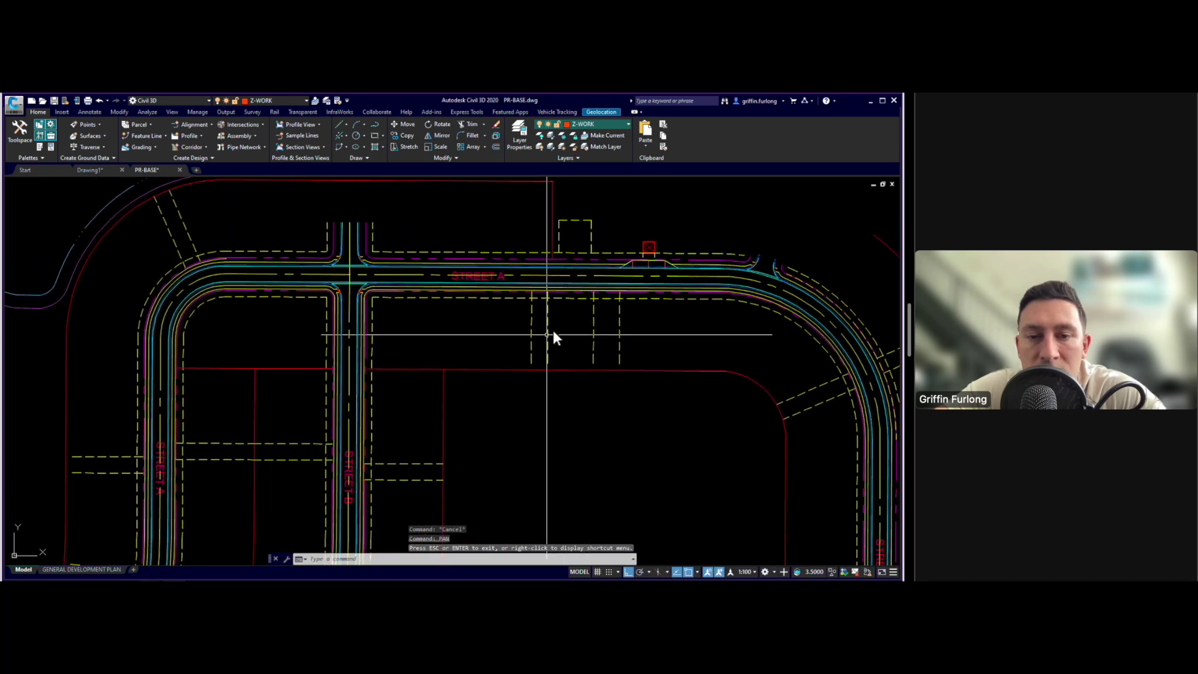
click(604, 274)
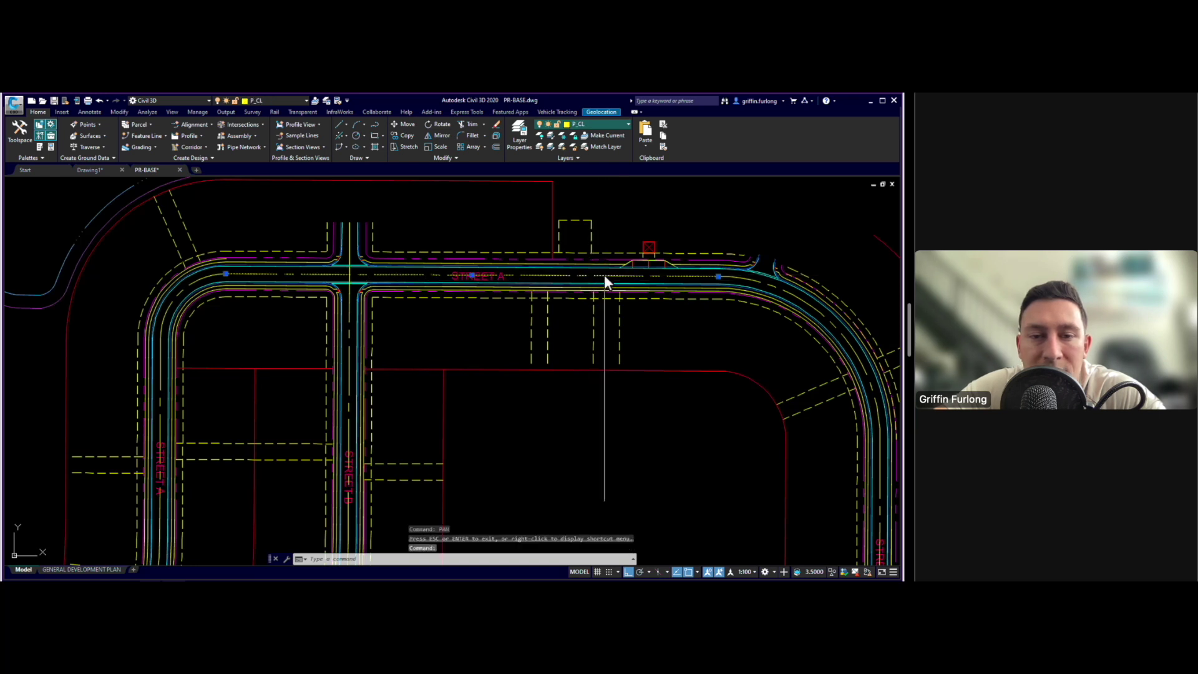
- Select every centerline via Select Similar on Street A and the curved centerline, then clear the selection
right_click(604, 275)
click(637, 437)
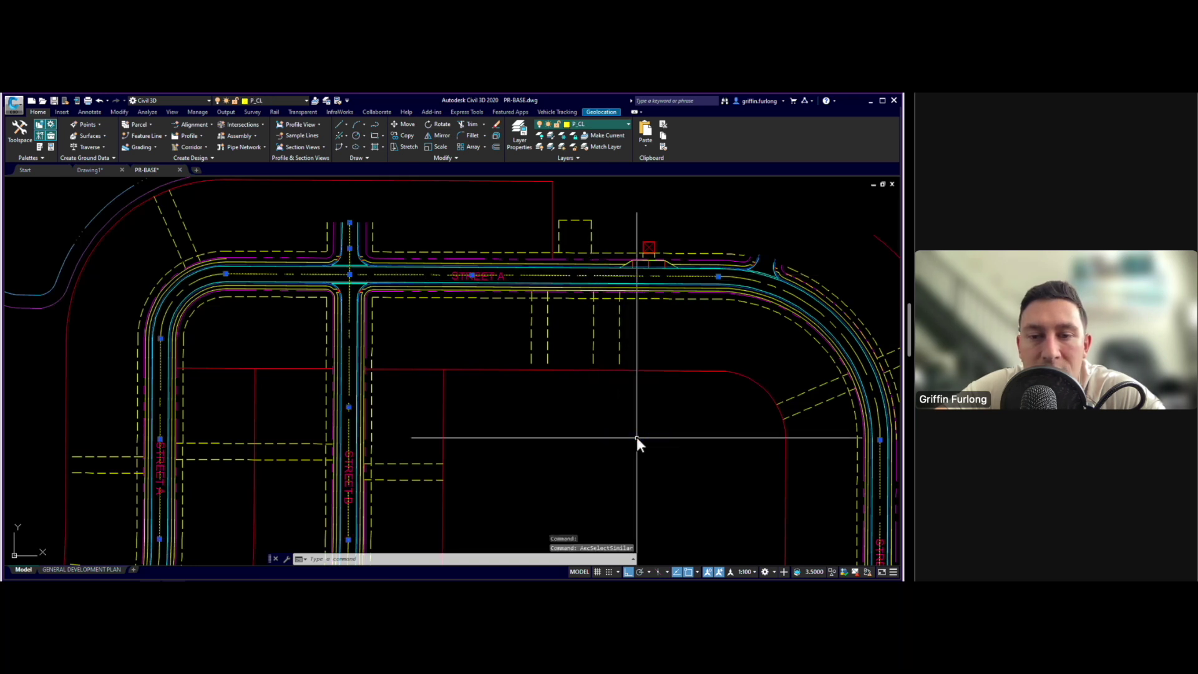
click(204, 276)
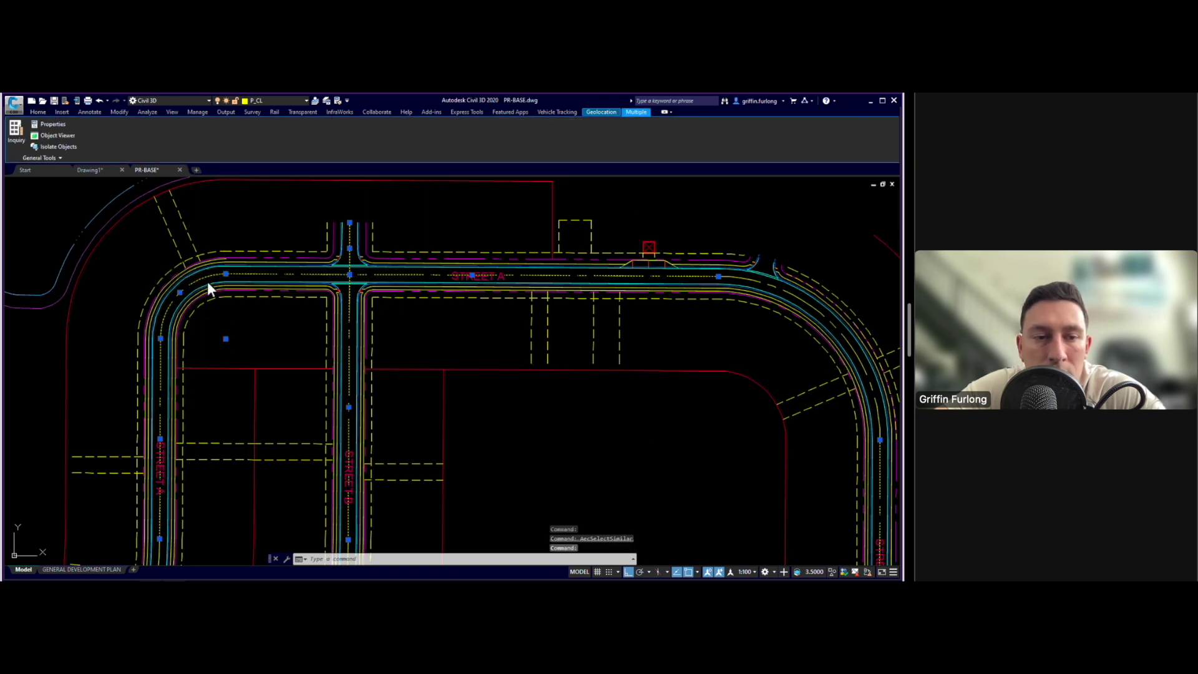
double_click(201, 278)
right_click(201, 278)
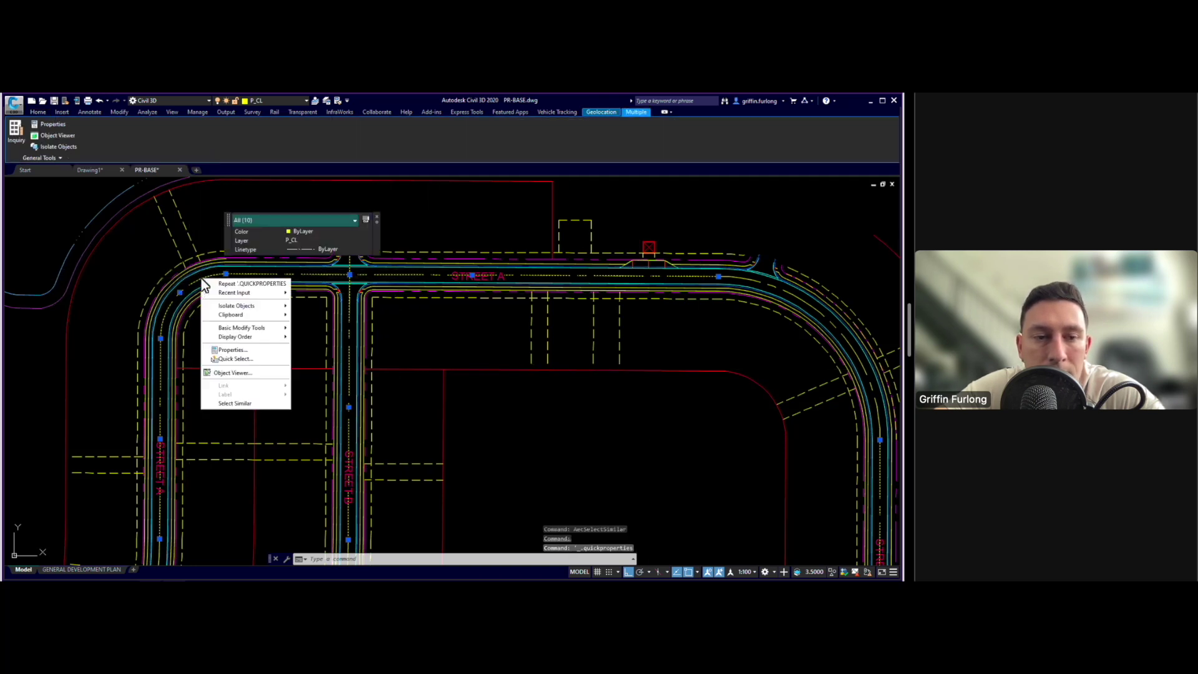
click(240, 404)
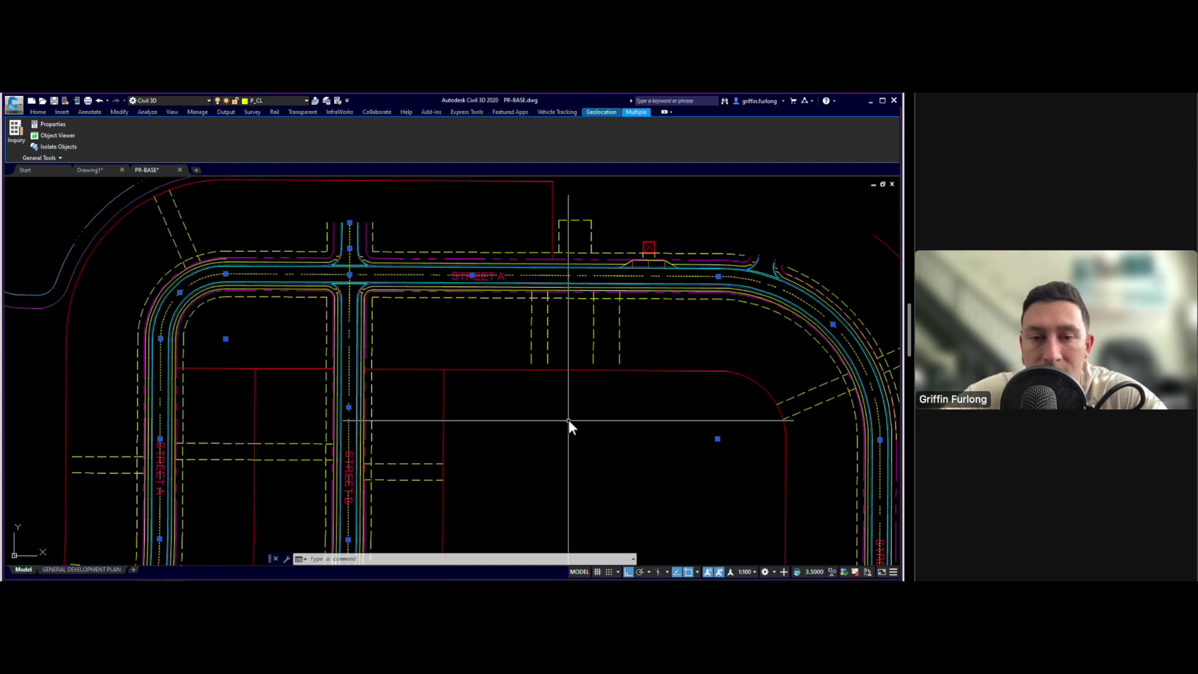
key(Escape)
scroll(698, 331, up, 4)
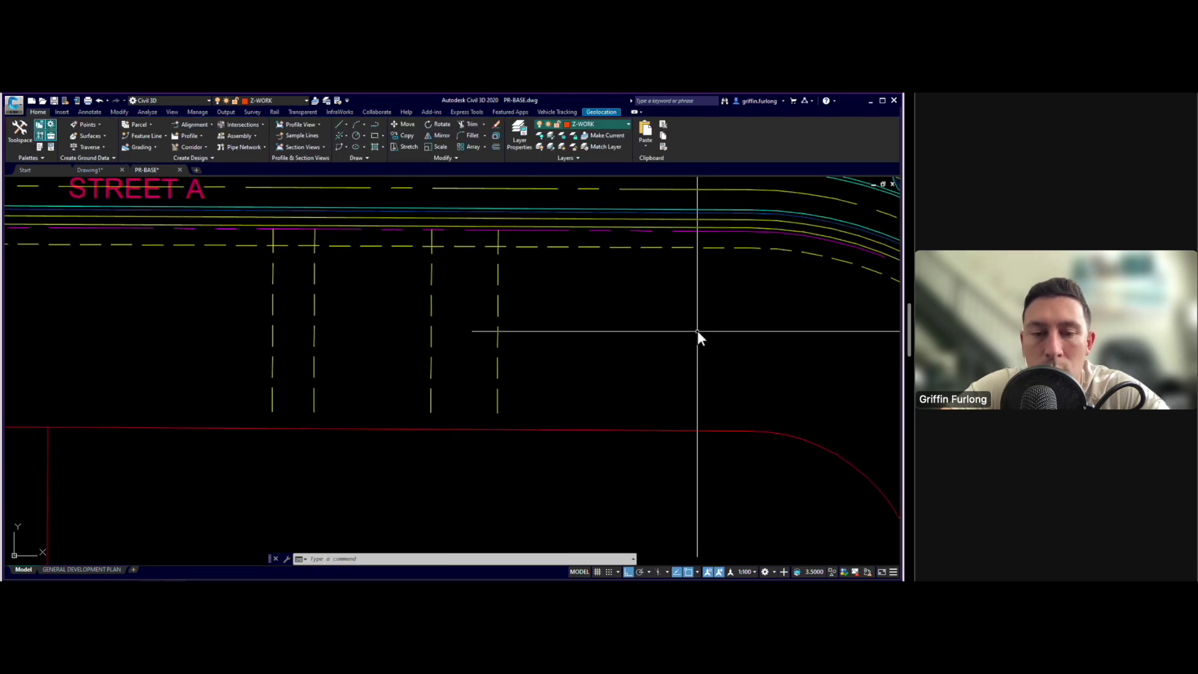
- Start a PL polyline at the red boundary line's endpoint, restarting once after enabling endpoint snap
text(pl)
key(Return)
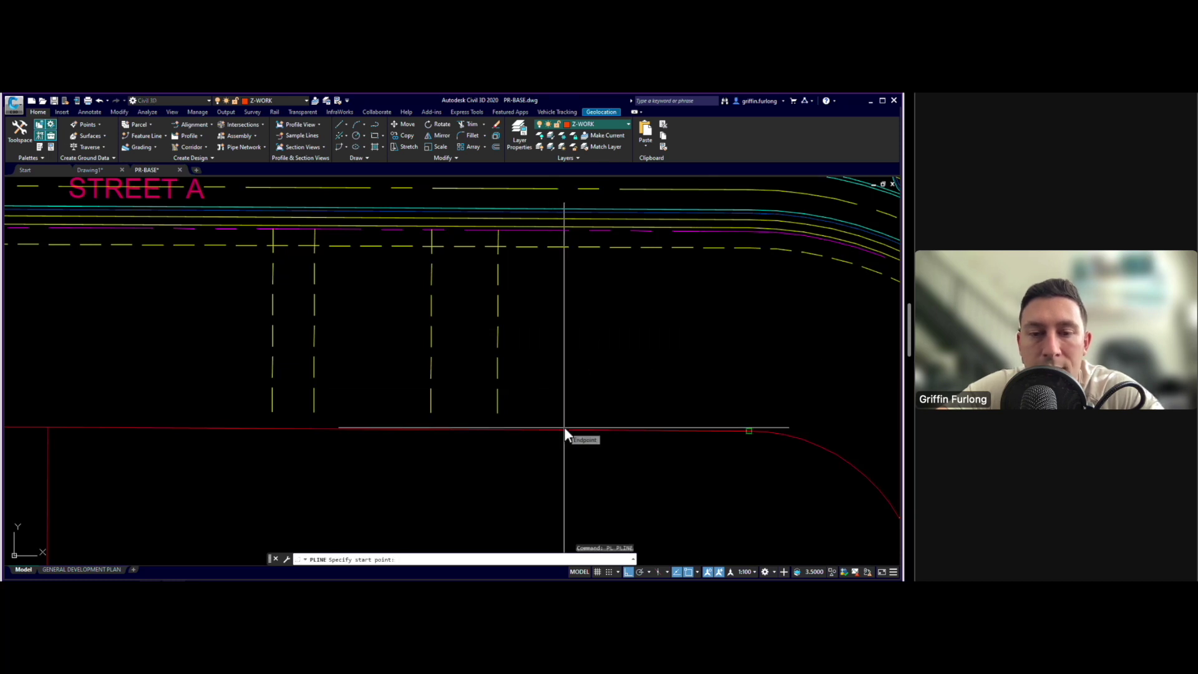
click(743, 428)
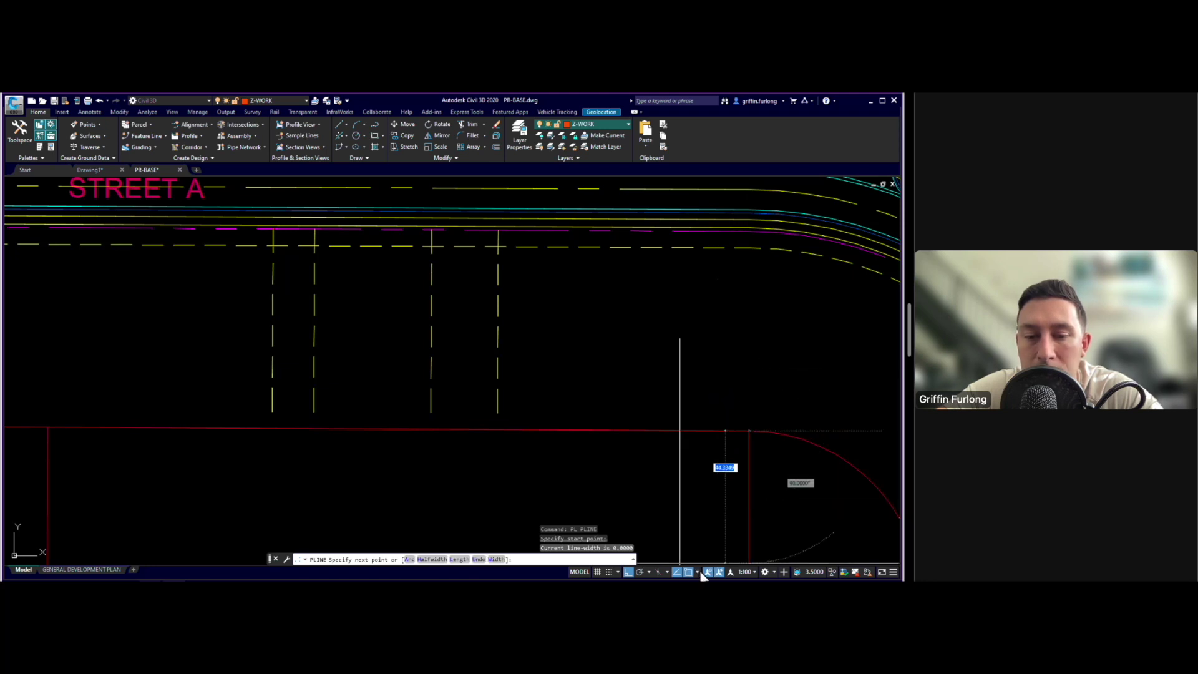
shift+right_click(680, 563)
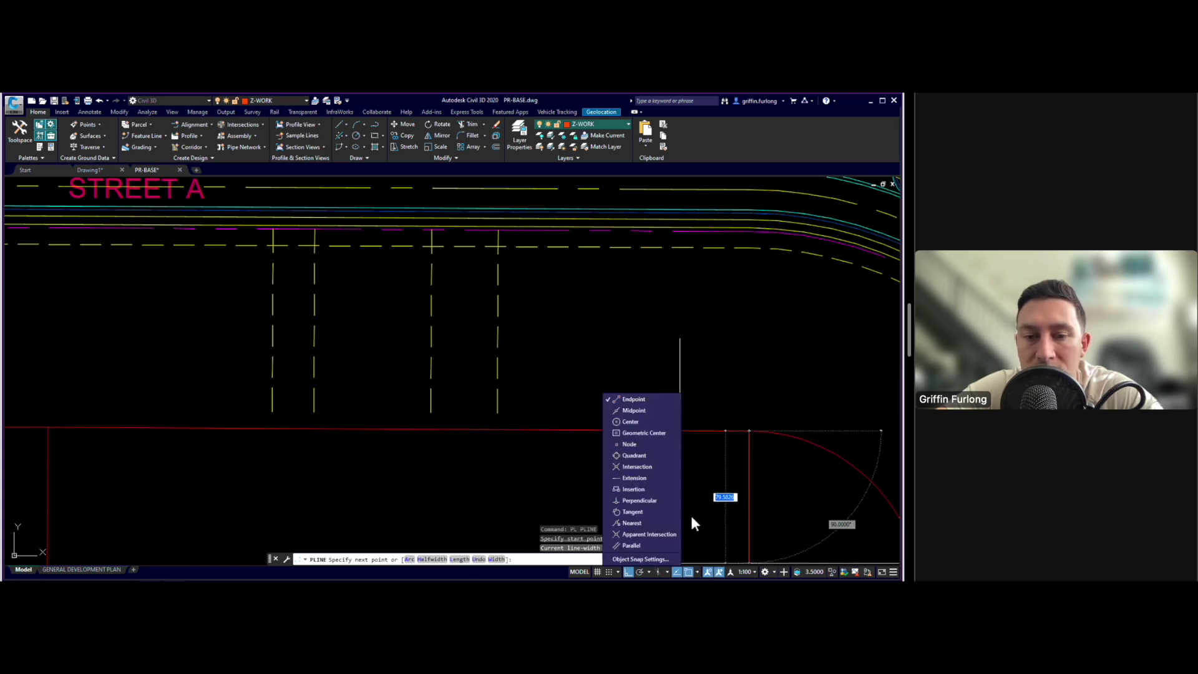
click(649, 400)
key(Escape)
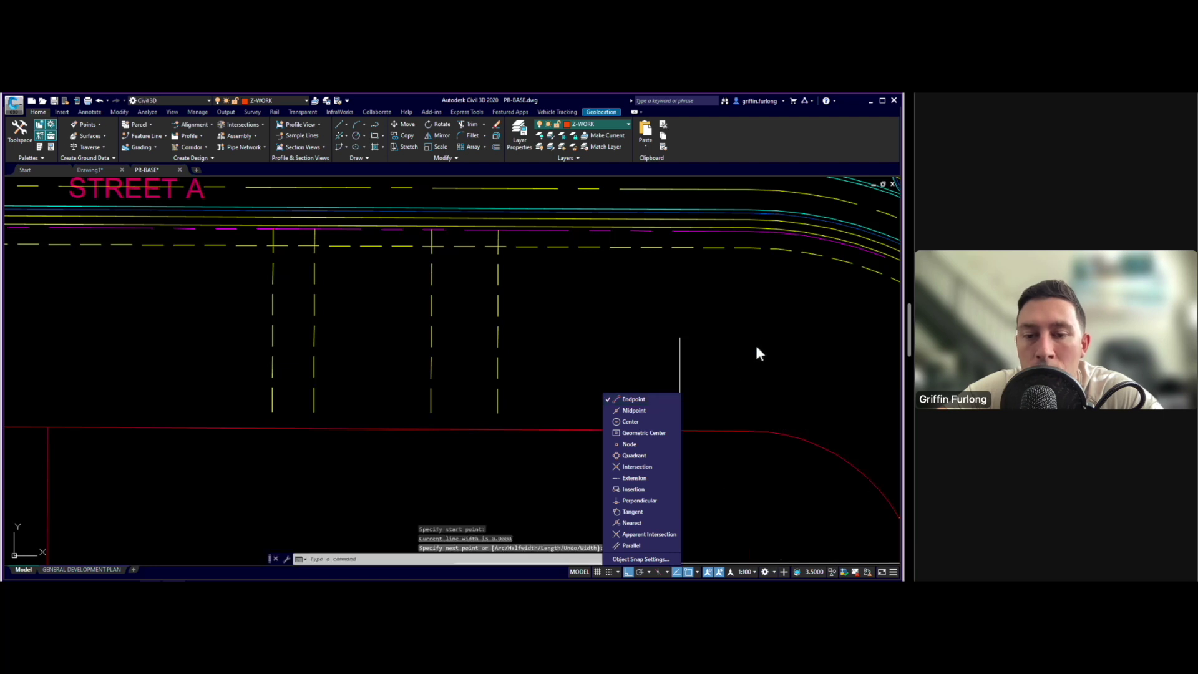
key(Escape)
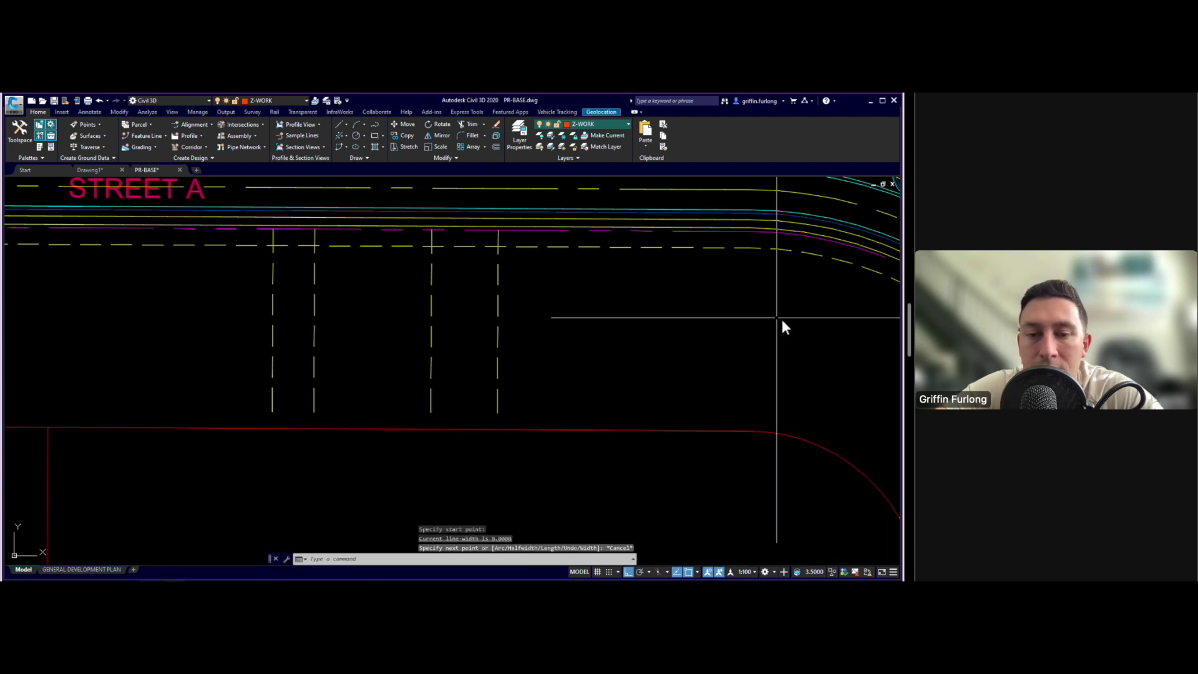
text(pl)
key(Return)
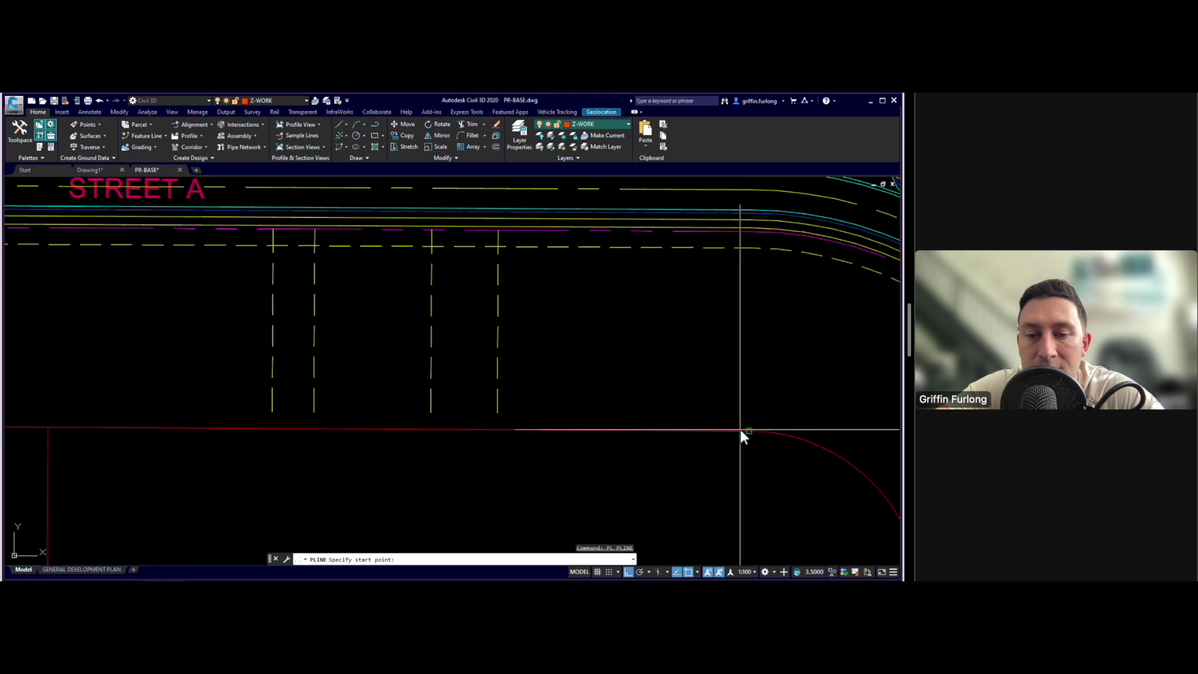
click(740, 429)
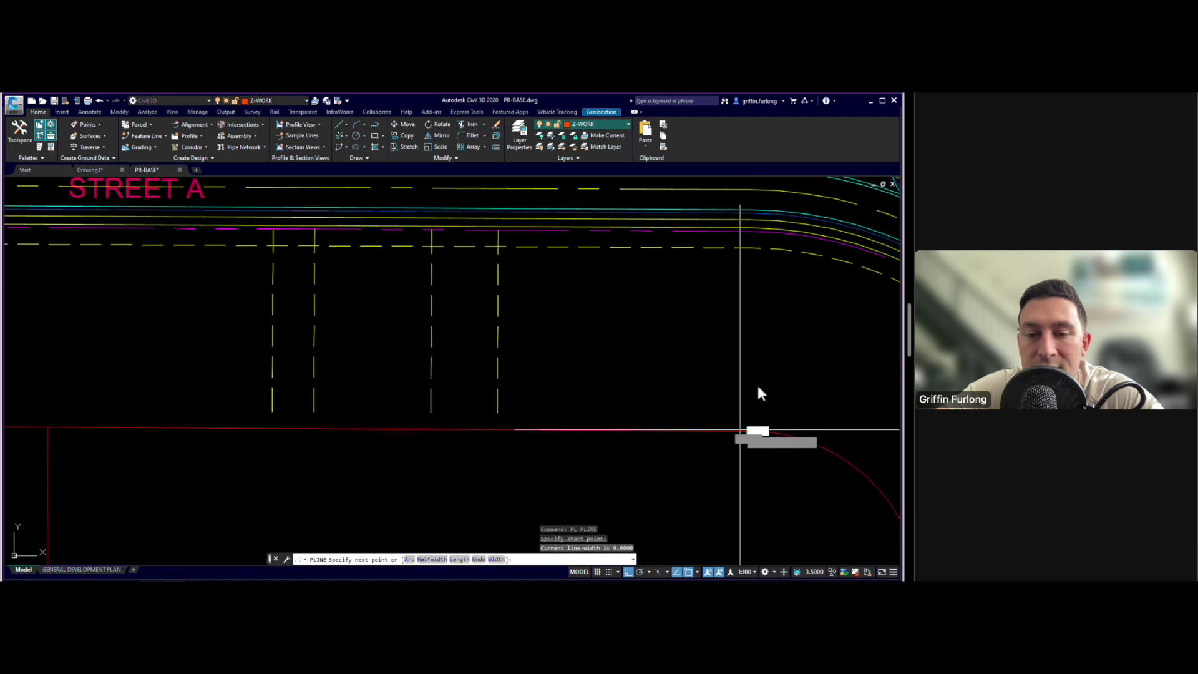
- Place the next vertex with Mid Between 2 Points, picking two reference points near Street A
shift+right_click(749, 294)
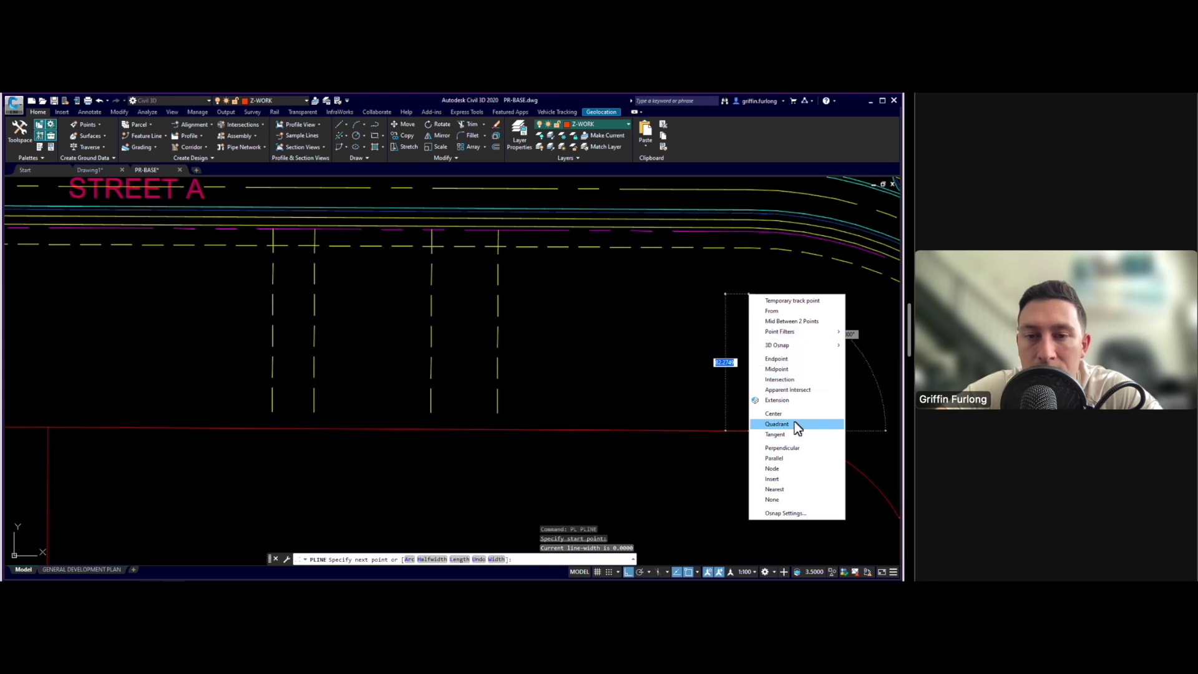
click(788, 322)
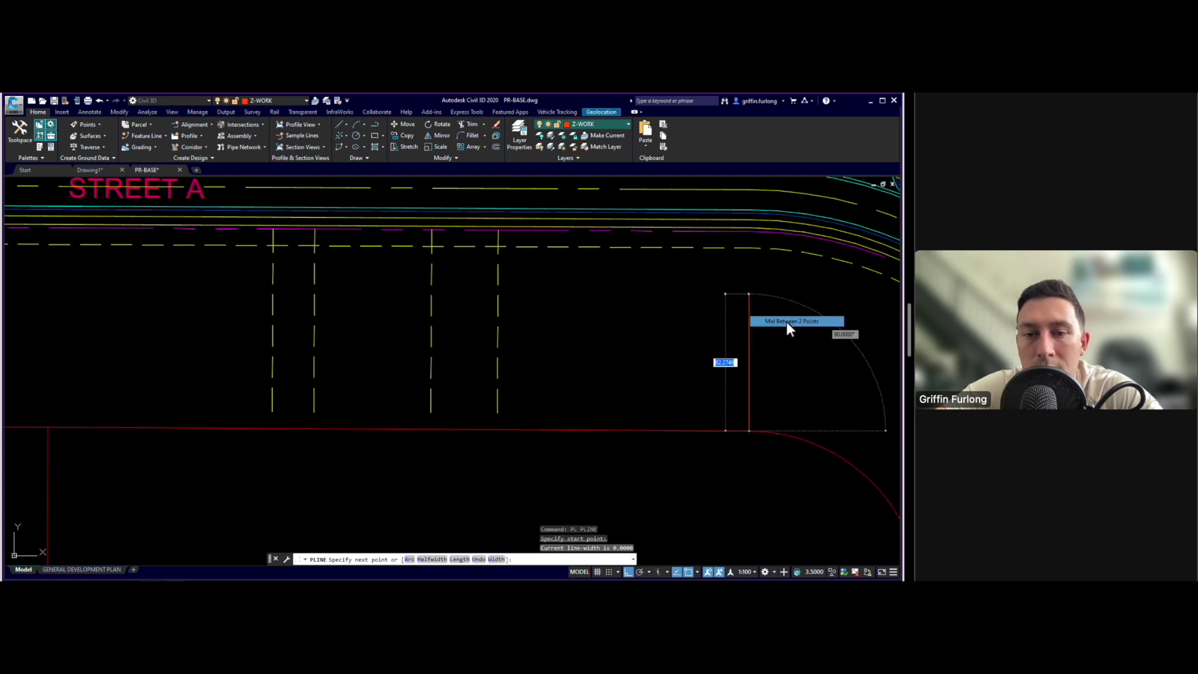
click(747, 250)
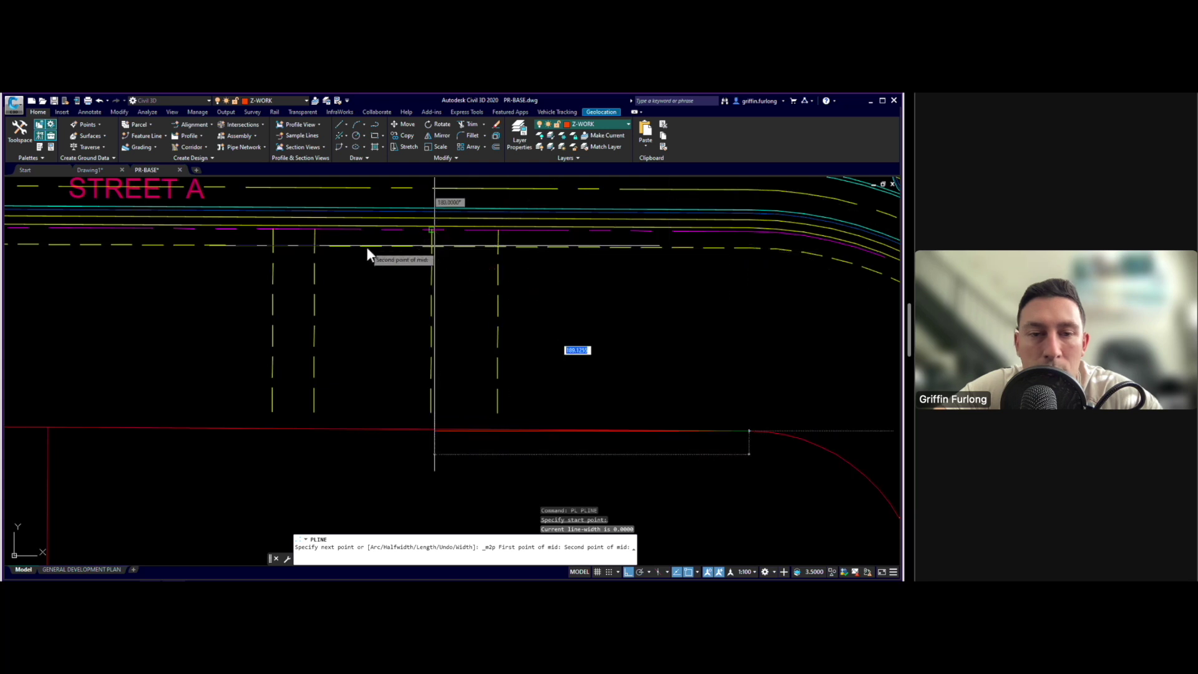
click(432, 232)
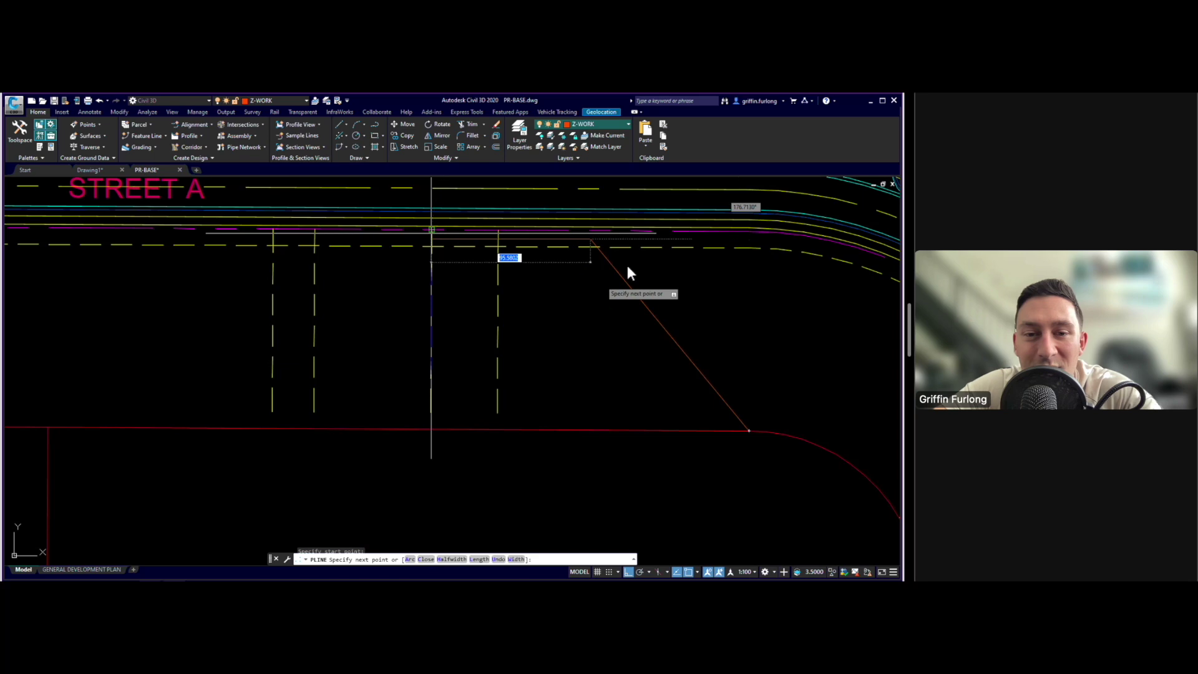